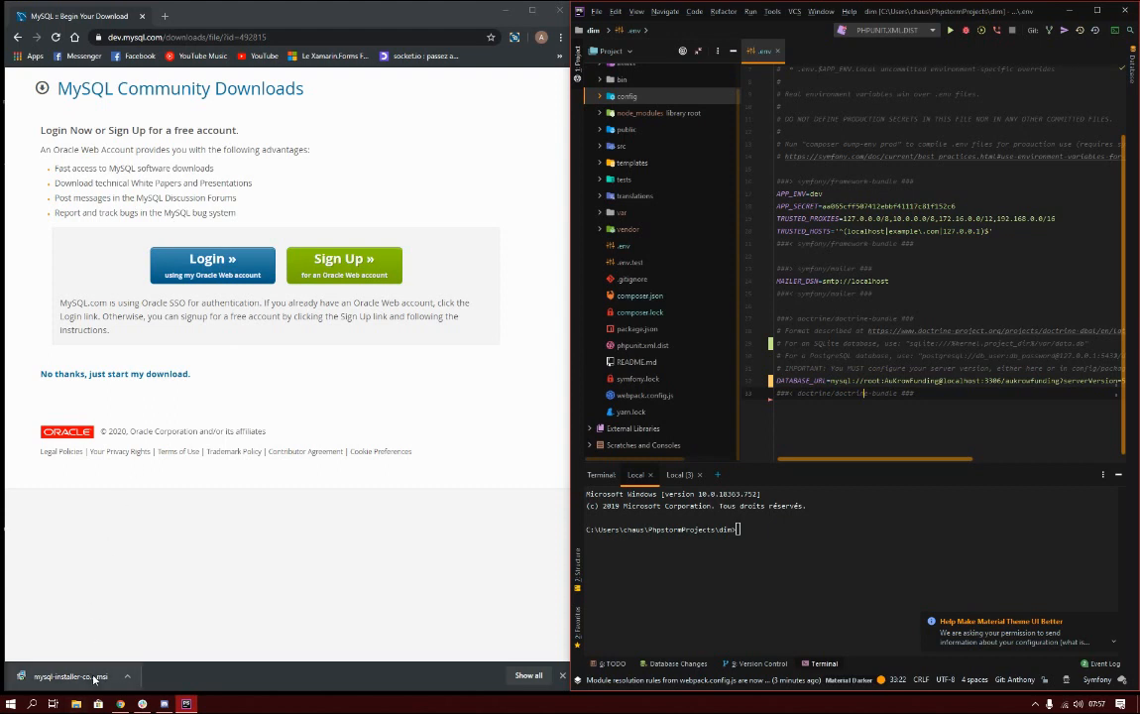
Launch the downloaded MySQL installer, approve it, and start installing all products with the Full setup type.
click(93, 677)
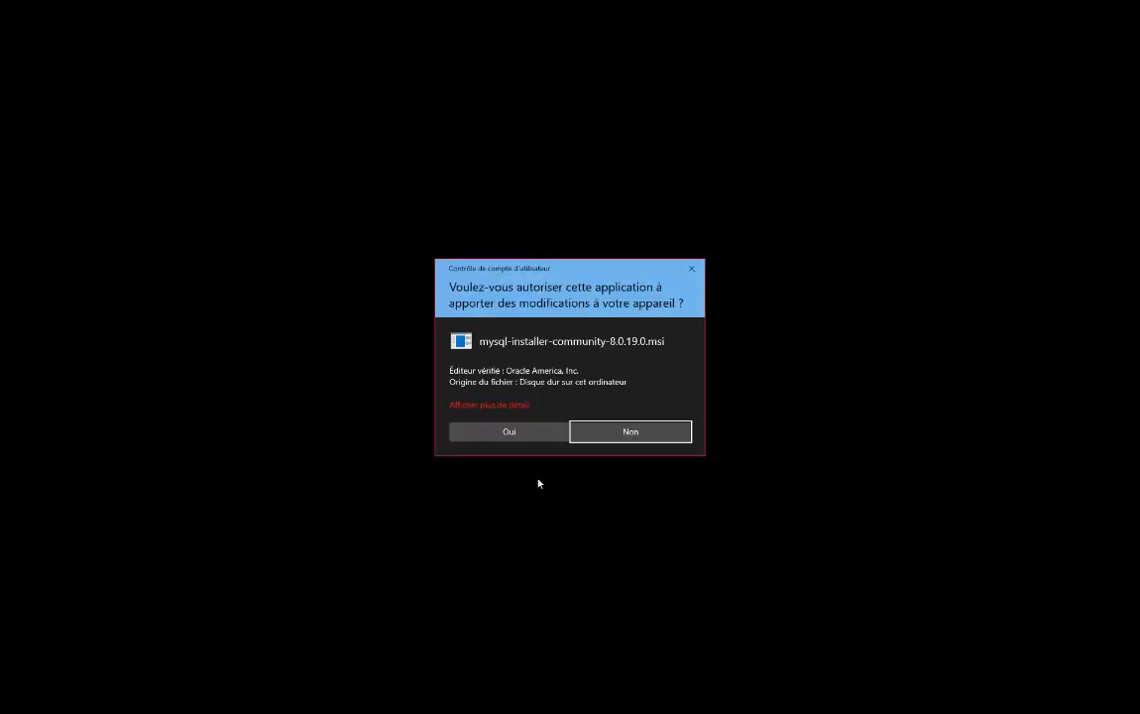
click(511, 430)
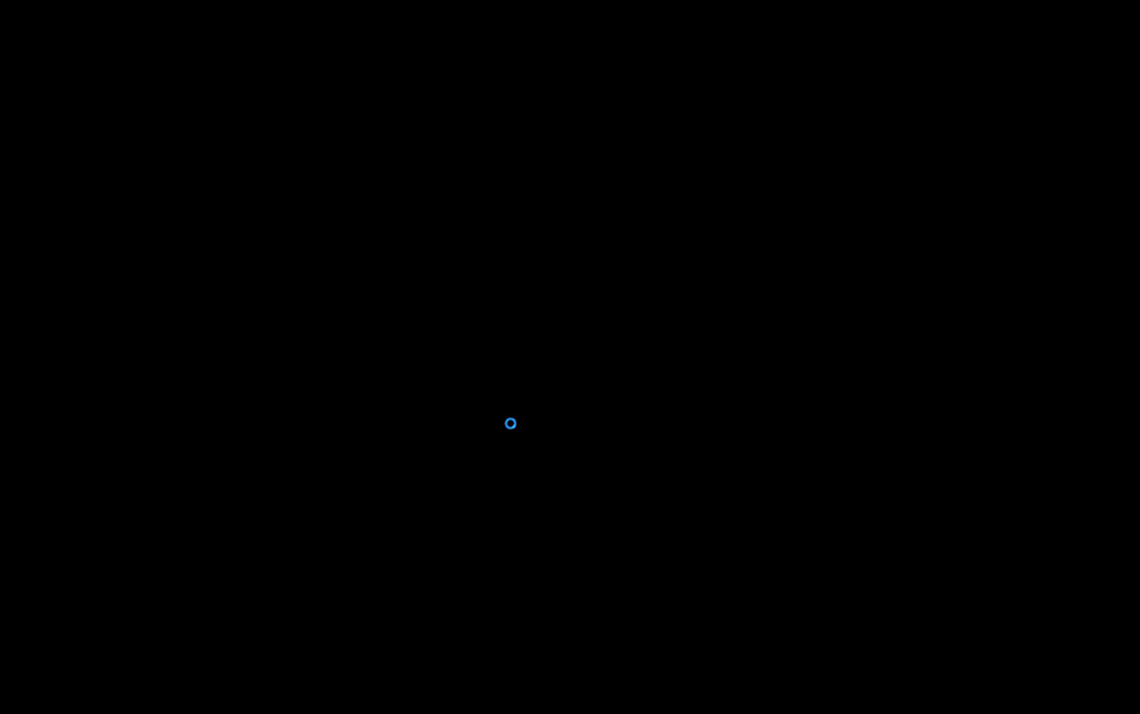
click(510, 430)
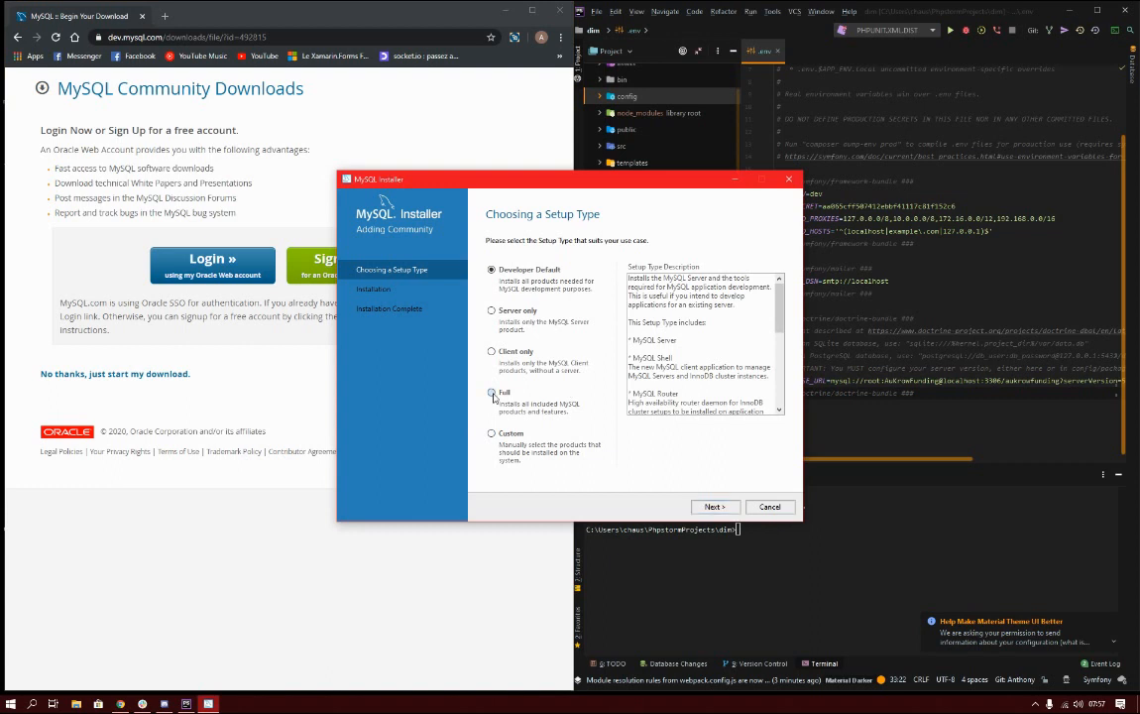
click(493, 394)
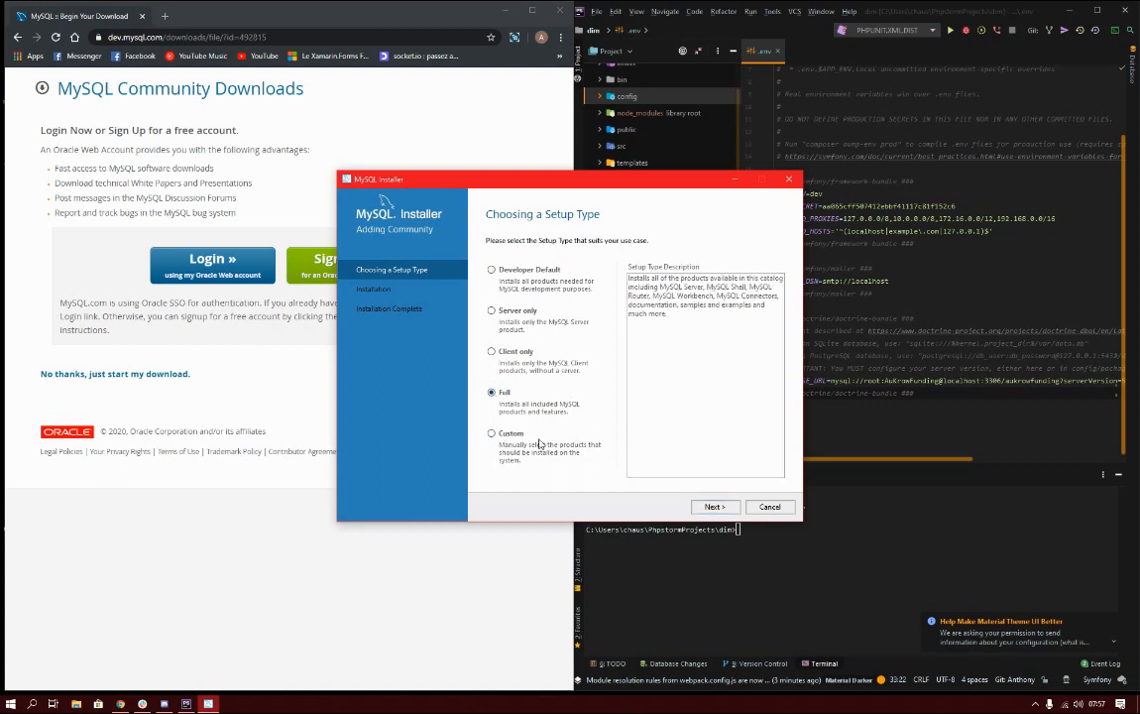
click(714, 507)
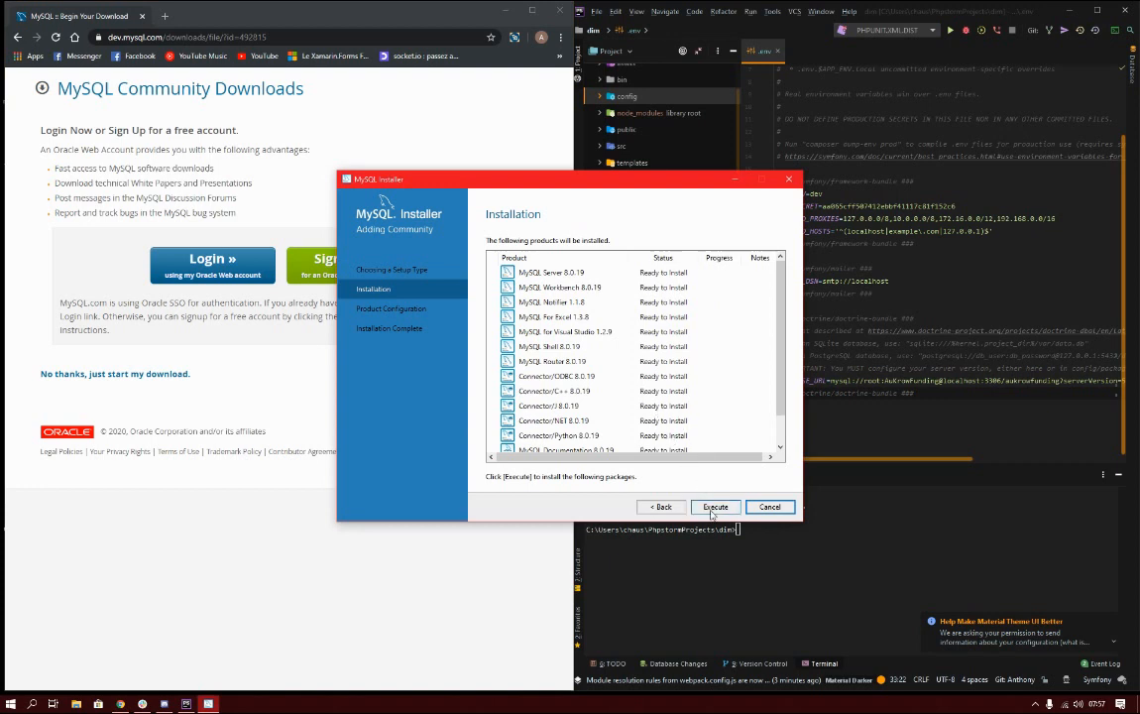
click(714, 507)
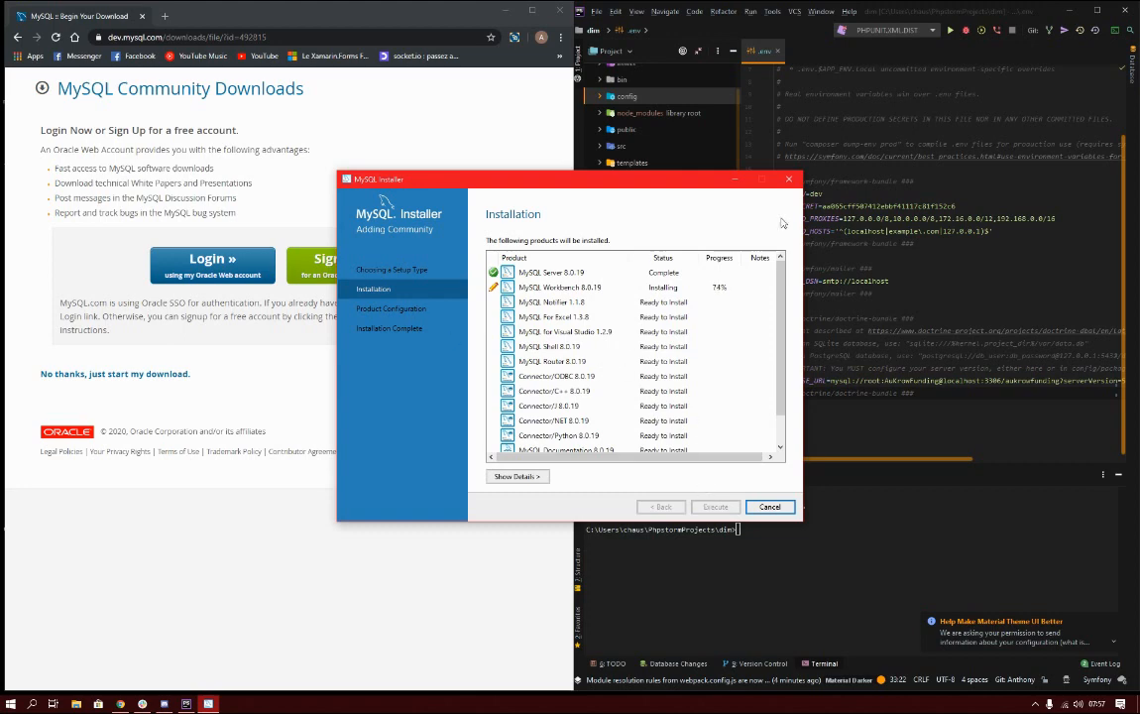
click(736, 179)
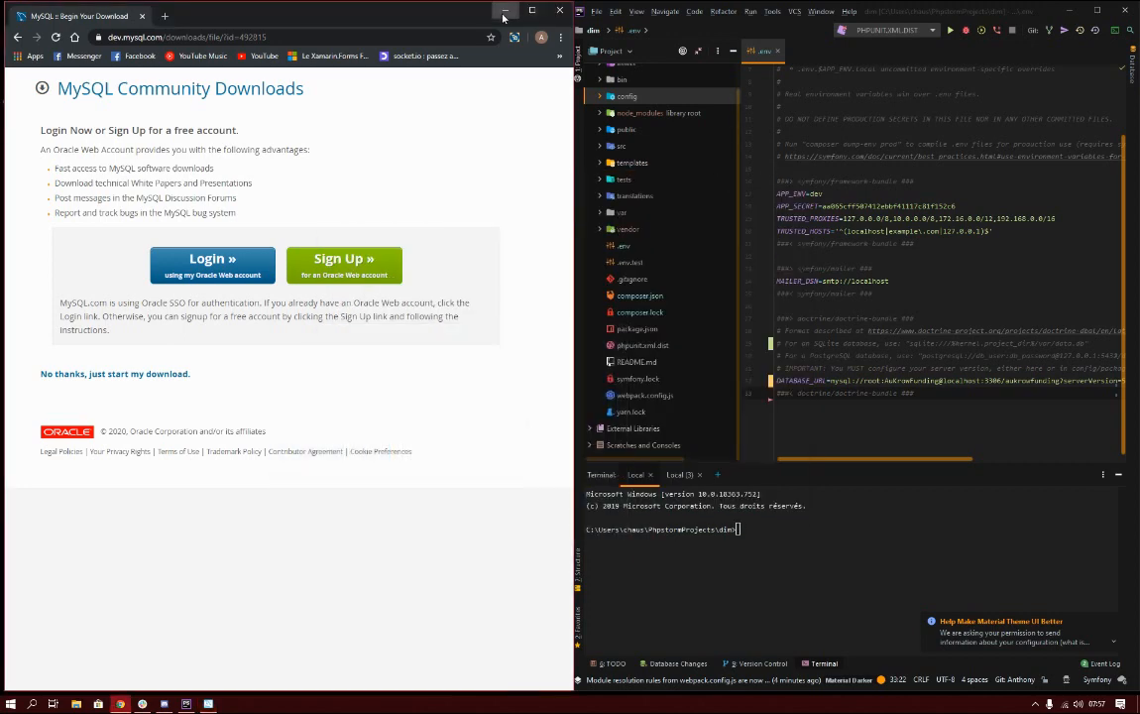
Maximize PhpStorm and select the DATABASE_URL line in .env.
click(531, 10)
double_click(981, 10)
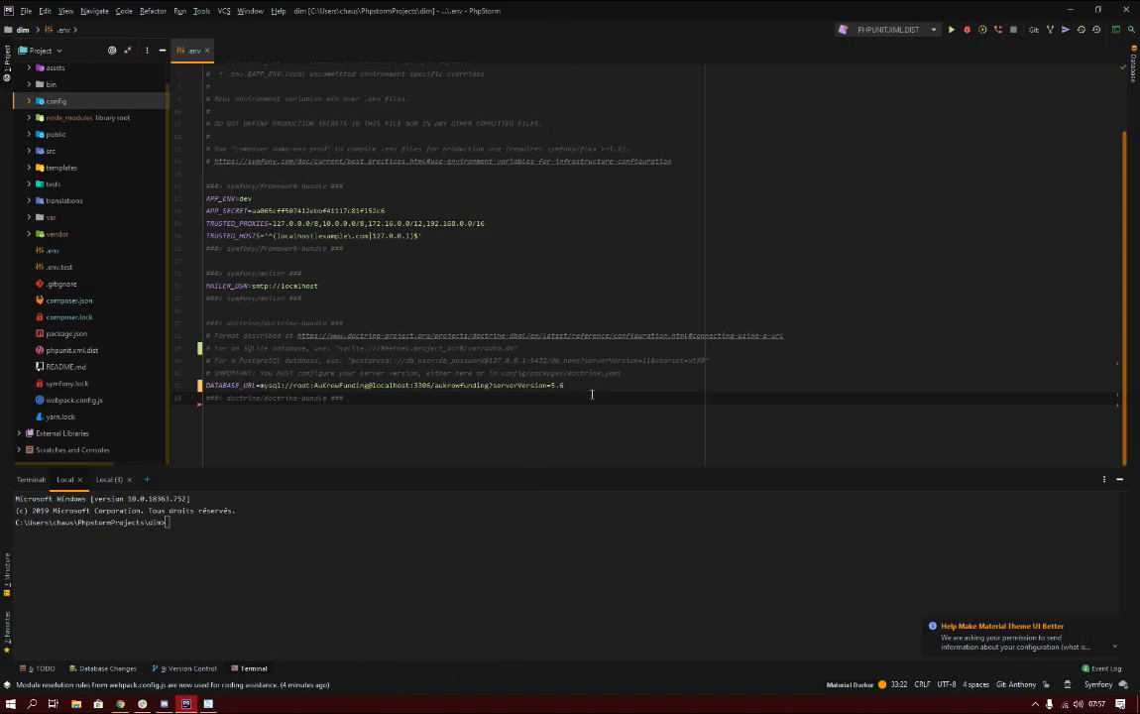
drag(573, 386, 198, 386)
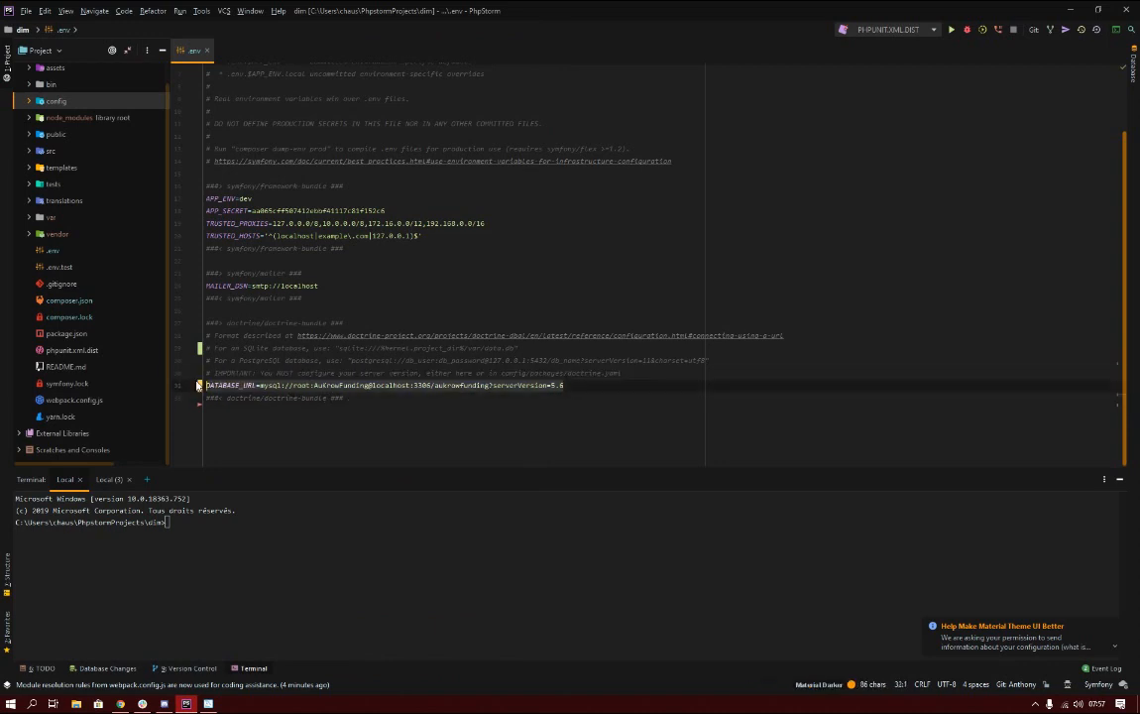
click(573, 386)
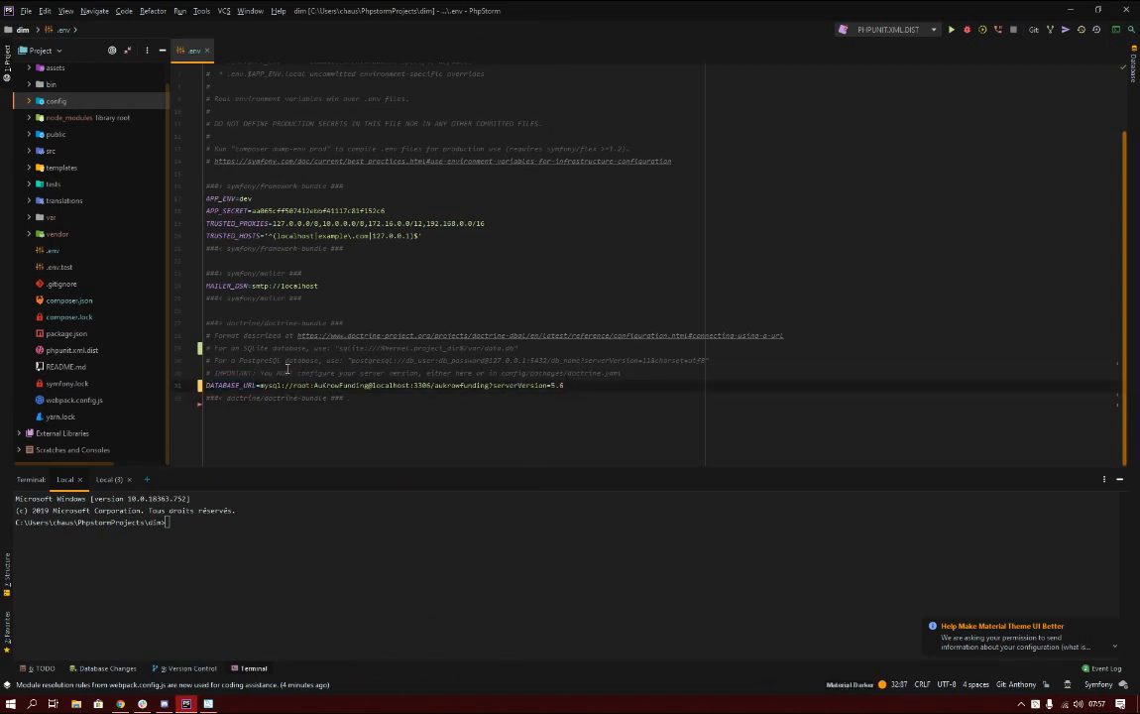
drag(517, 348, 330, 348)
triple_click(275, 384)
Replace root, the password and the database name in DATABASE_URL with user, password and db_name.
click(309, 385)
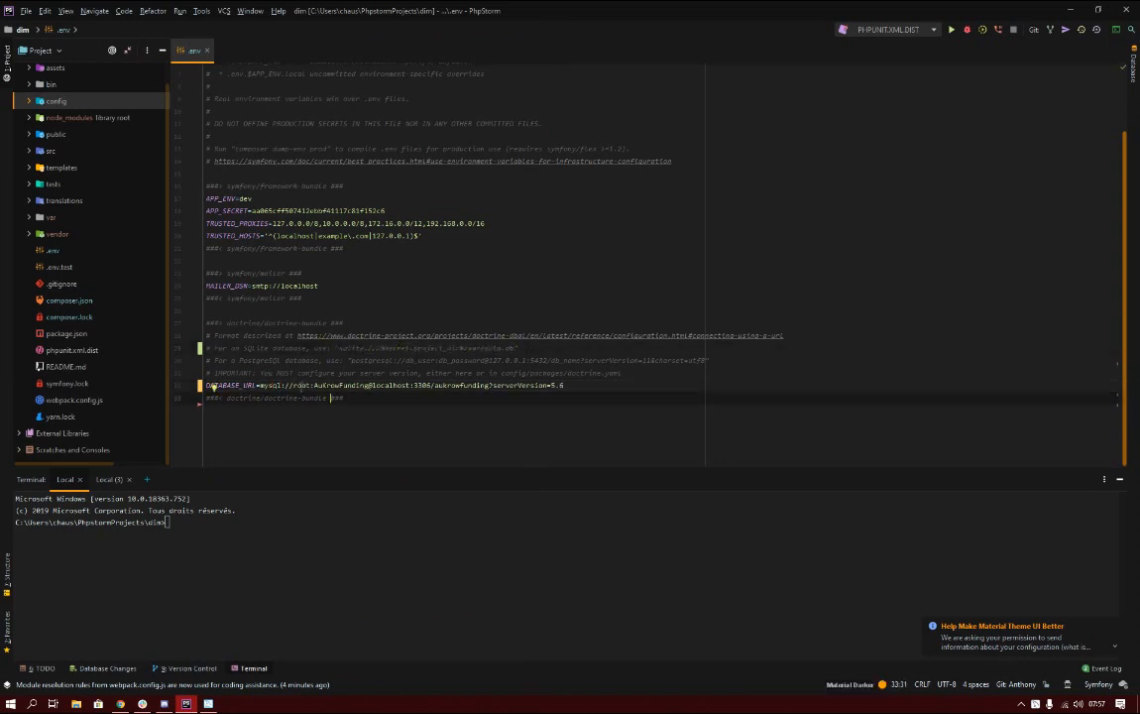
double_click(299, 384)
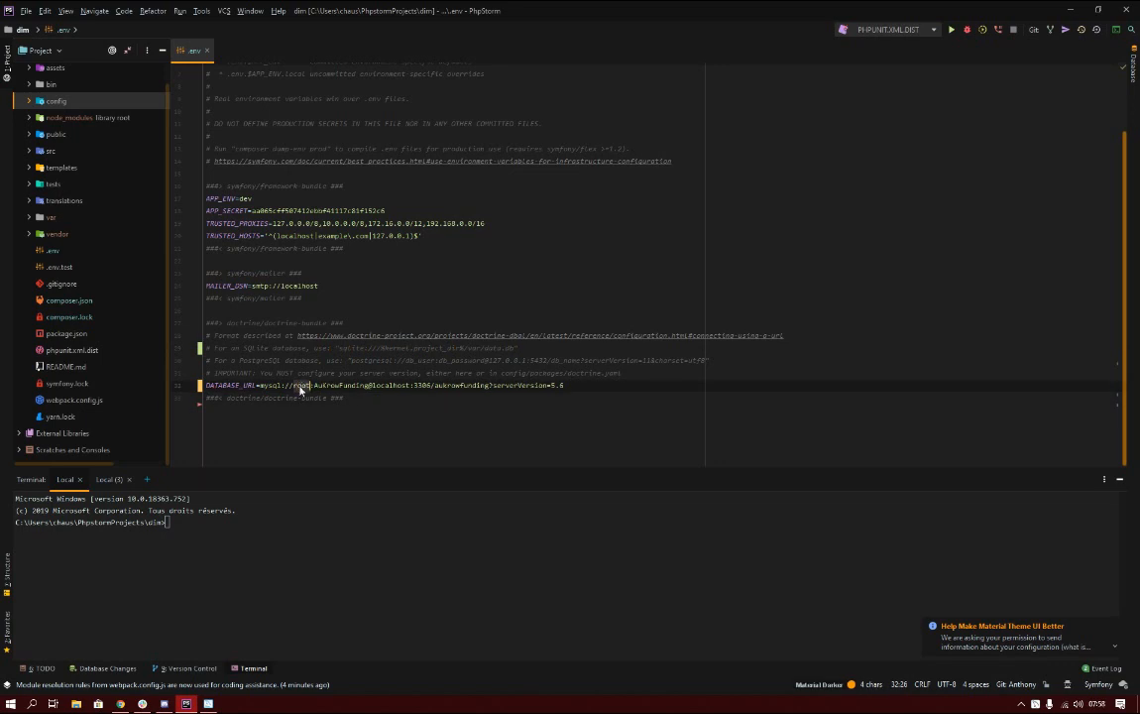
text(user)
drag(314, 384, 369, 384)
text(passw)
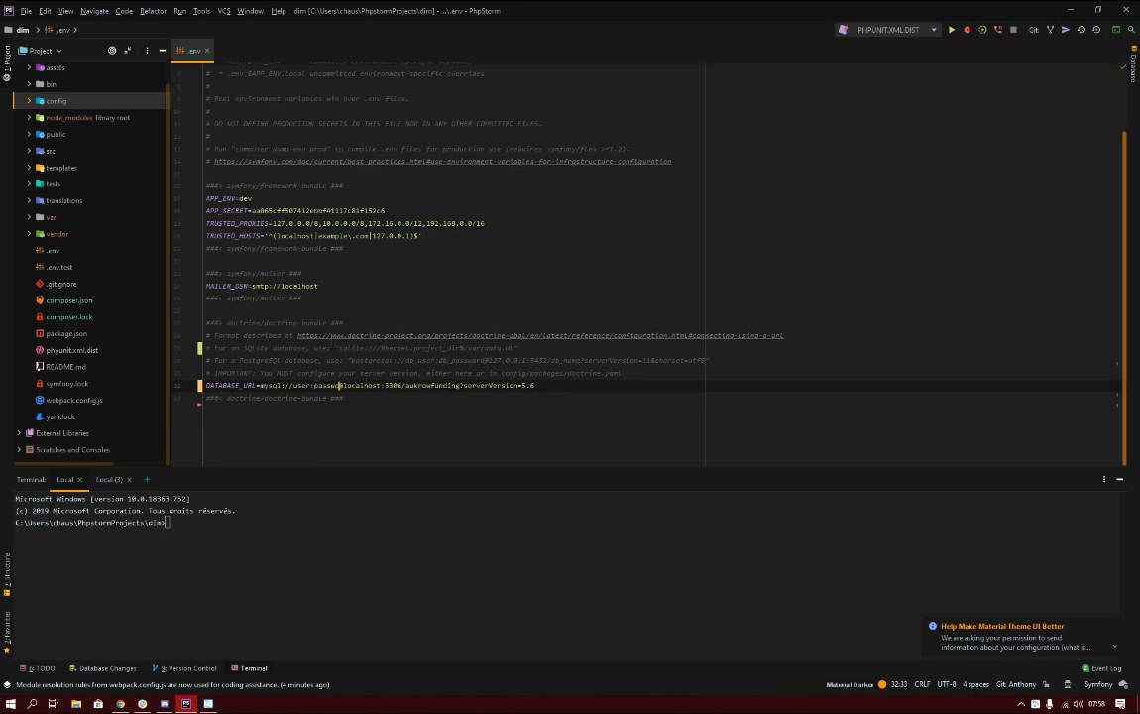
text(ord)
double_click(455, 385)
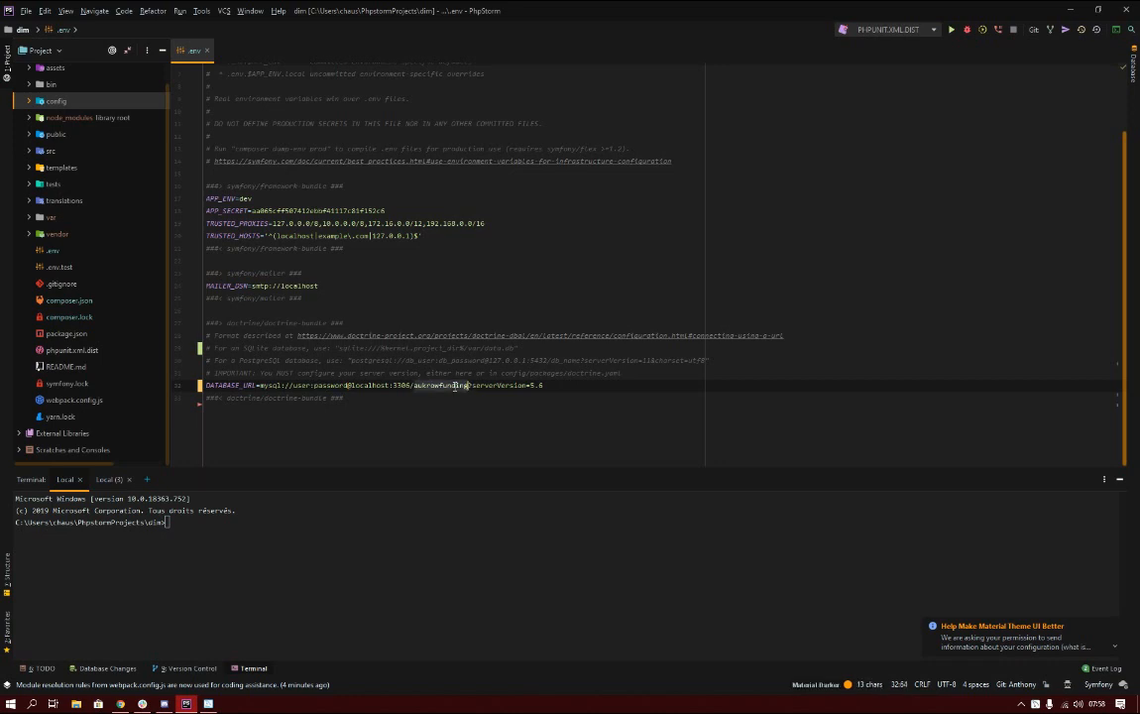
text(db)
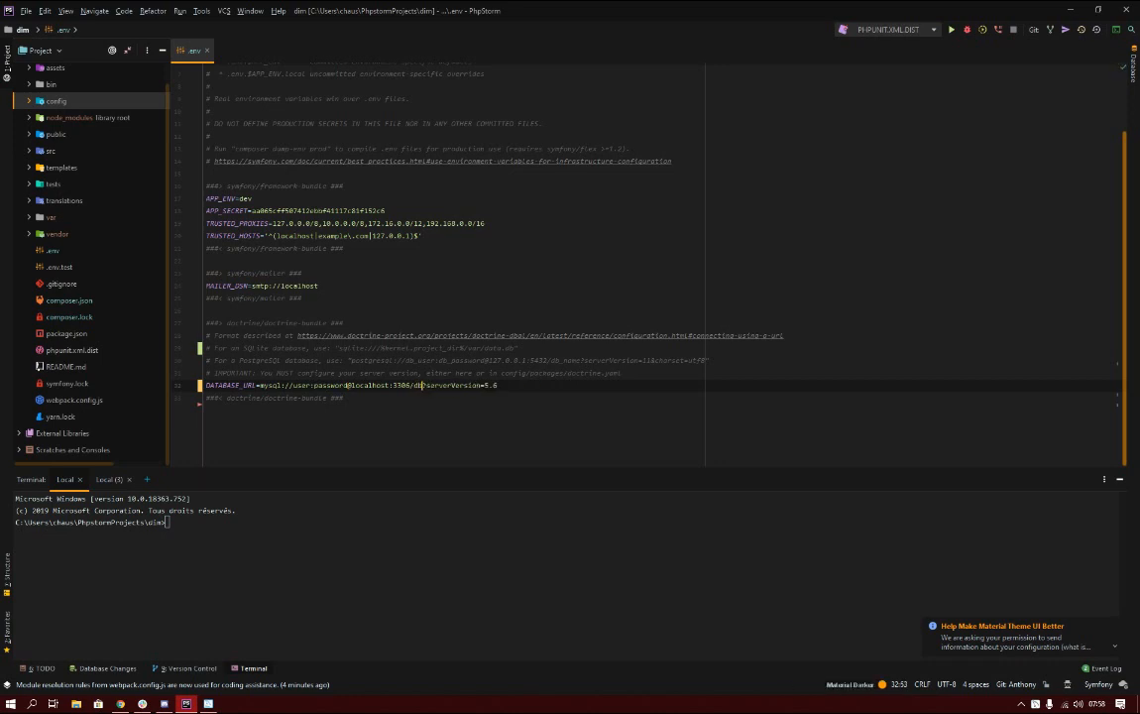
text(_name)
Undo an accidental text move, check port 3306, and return to the MySQL Installer progress.
drag(520, 386, 449, 374)
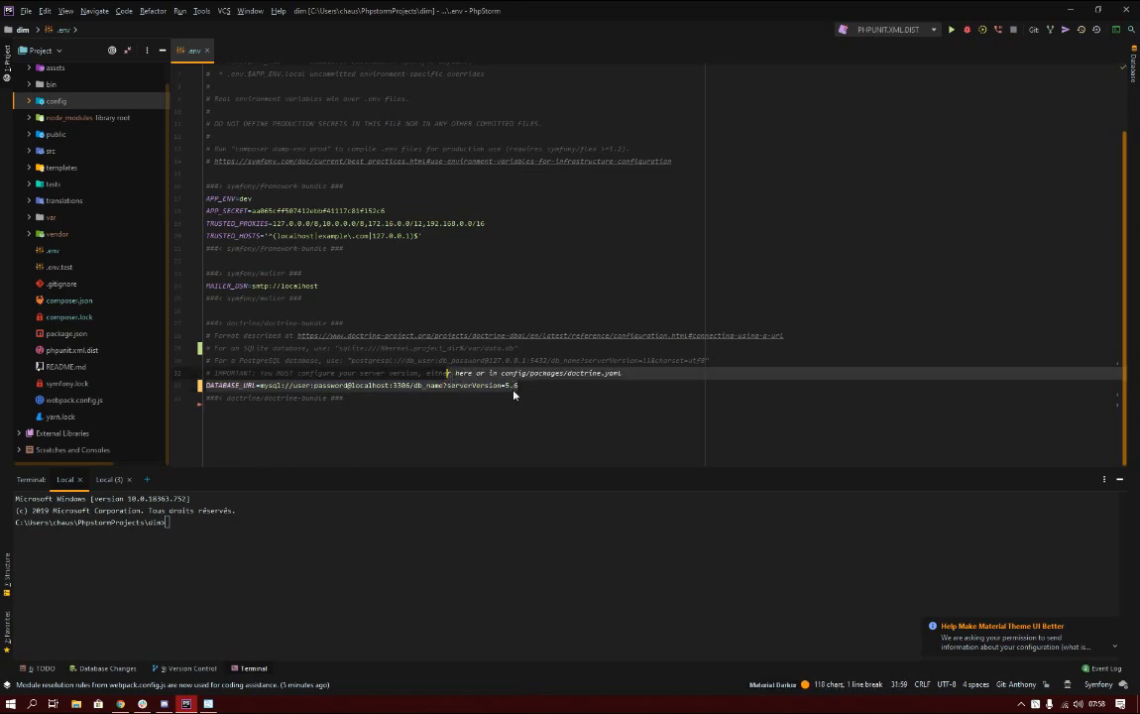
drag(515, 388, 526, 390)
key(ctrl+z)
key(ctrl+z)
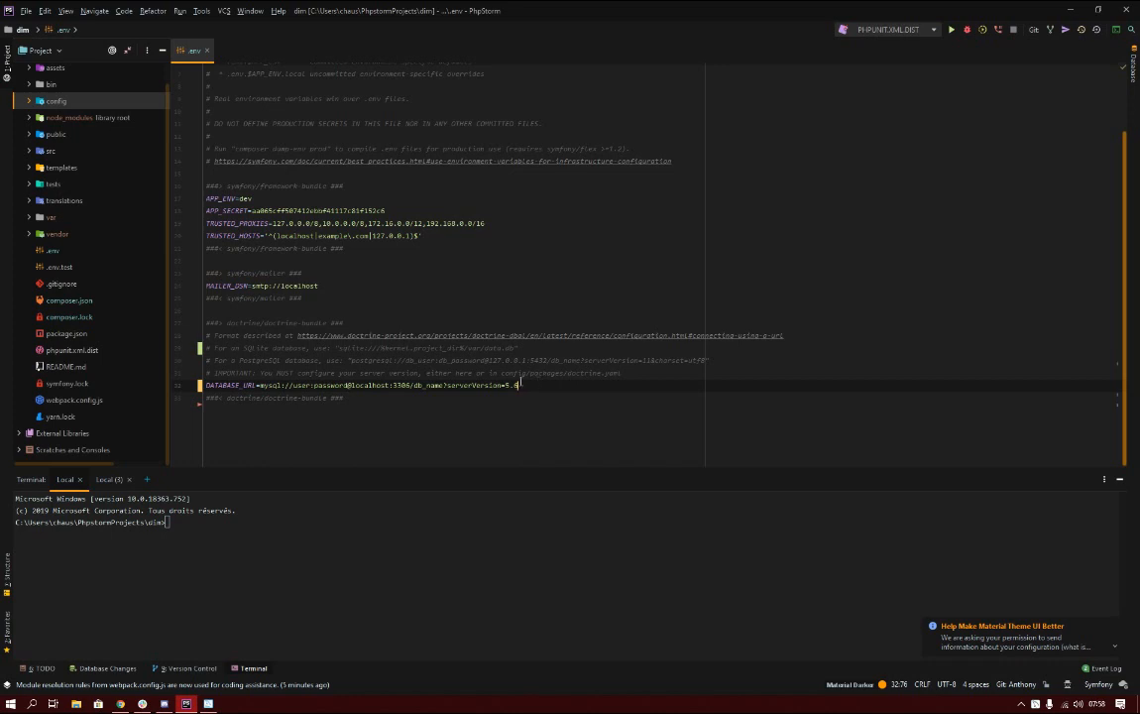
key(shift+Home)
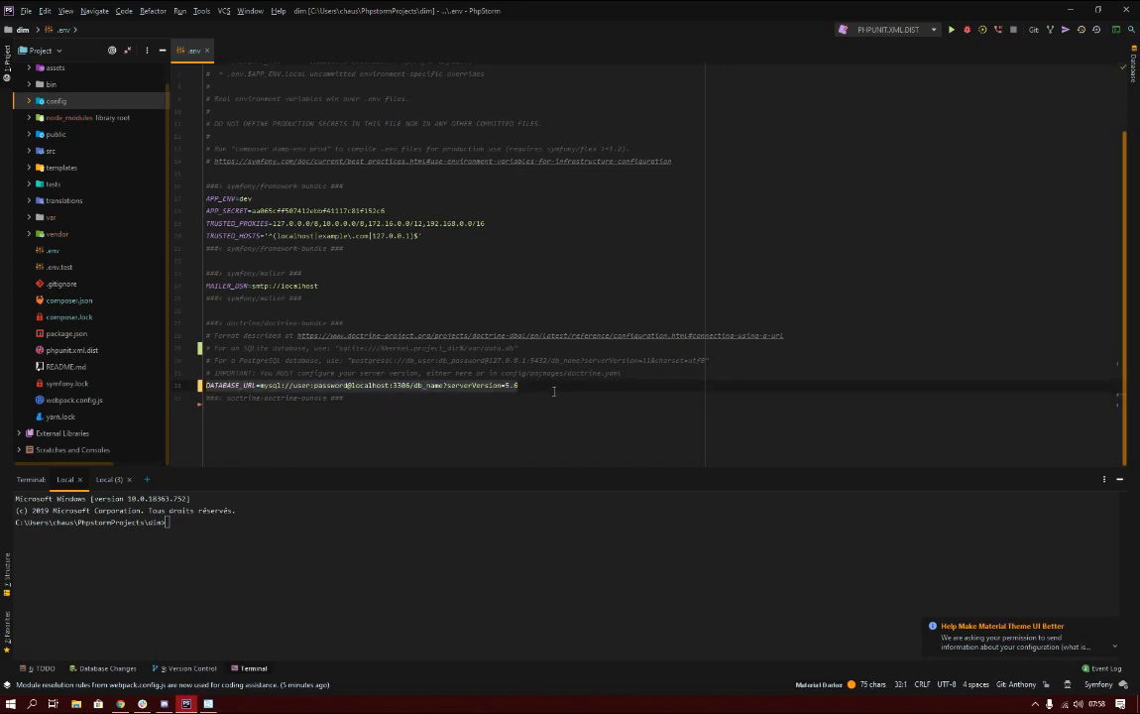
click(548, 384)
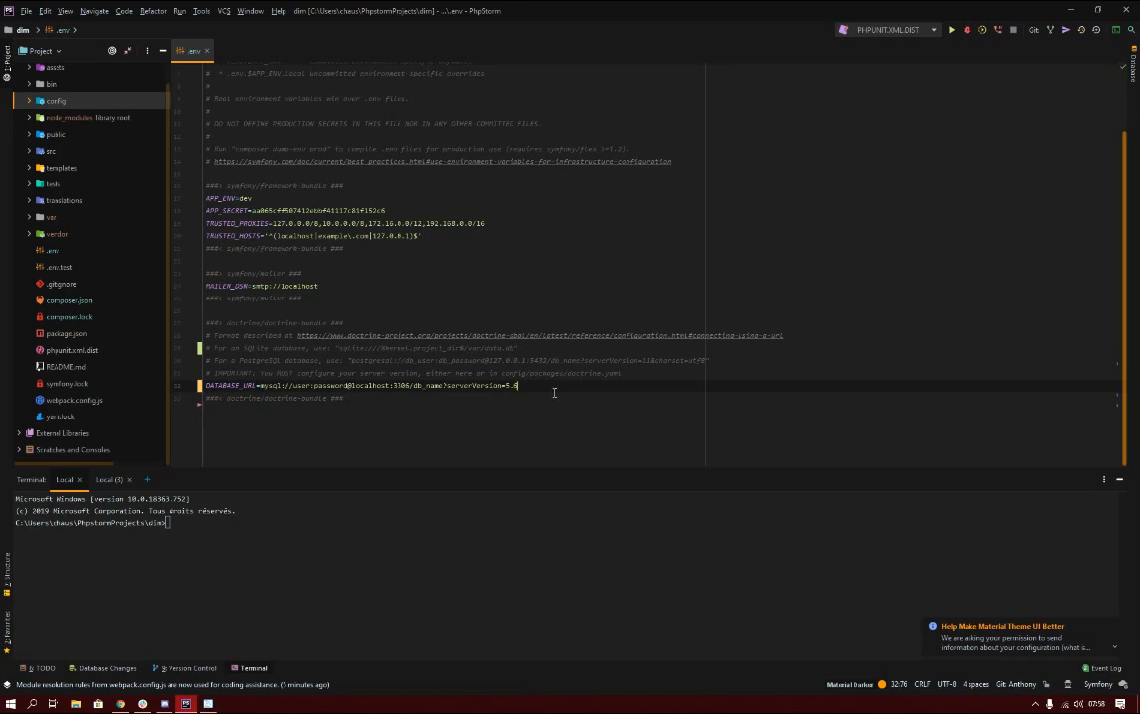
click(399, 385)
double_click(401, 385)
click(410, 384)
click(209, 703)
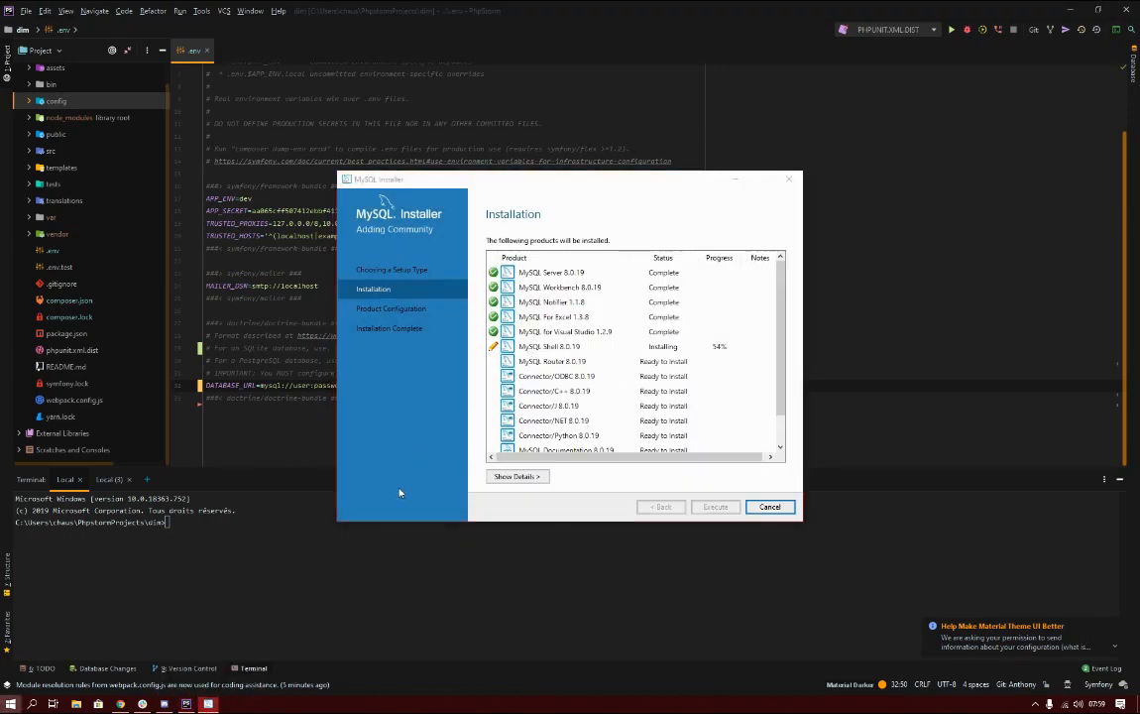
Open Command Prompt and run netstat to list active network connections.
key(super)
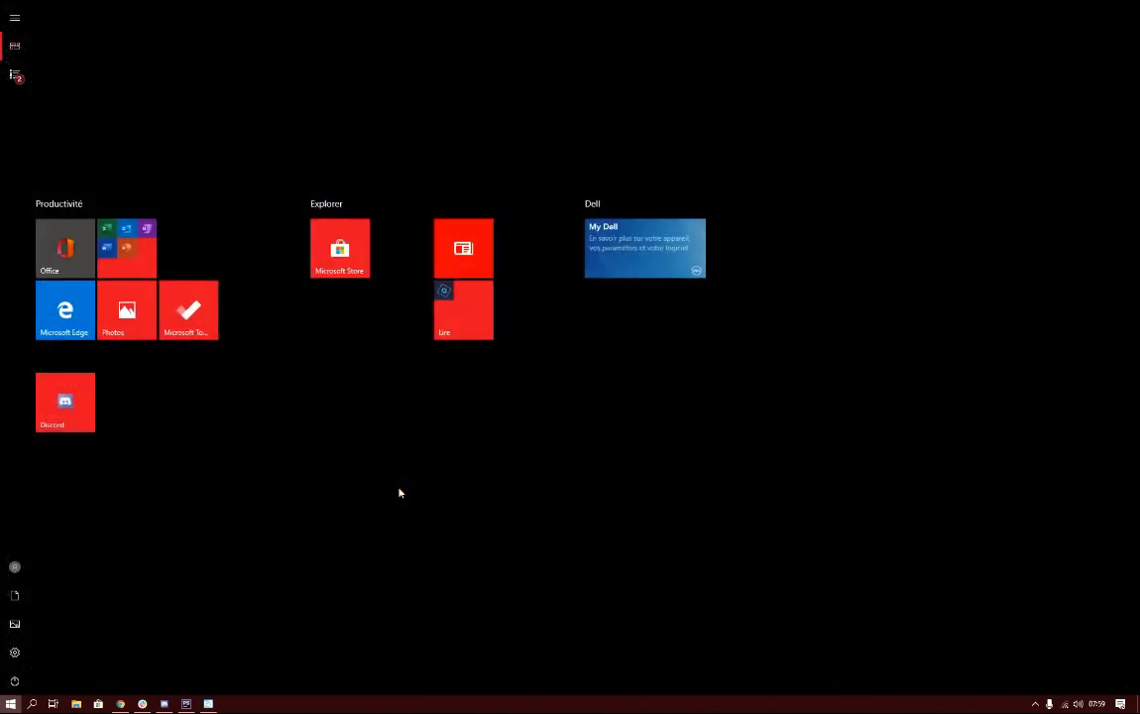
text(cmd)
key(Return)
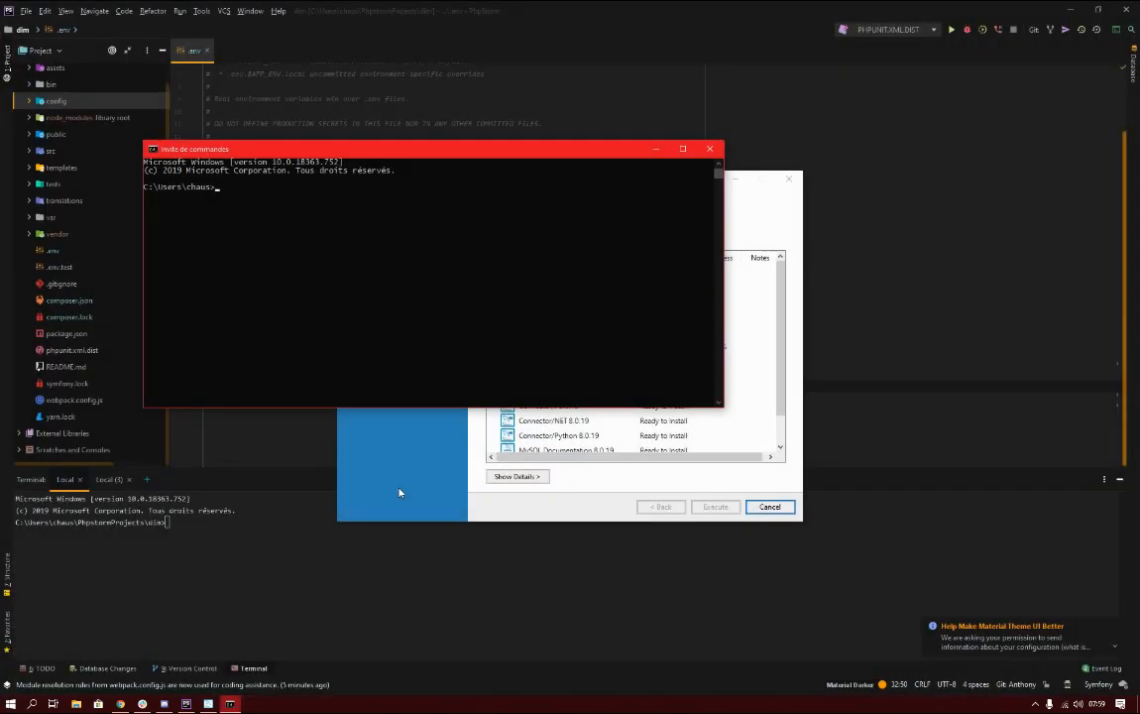
text(nety)
text(tstat)
key(Return)
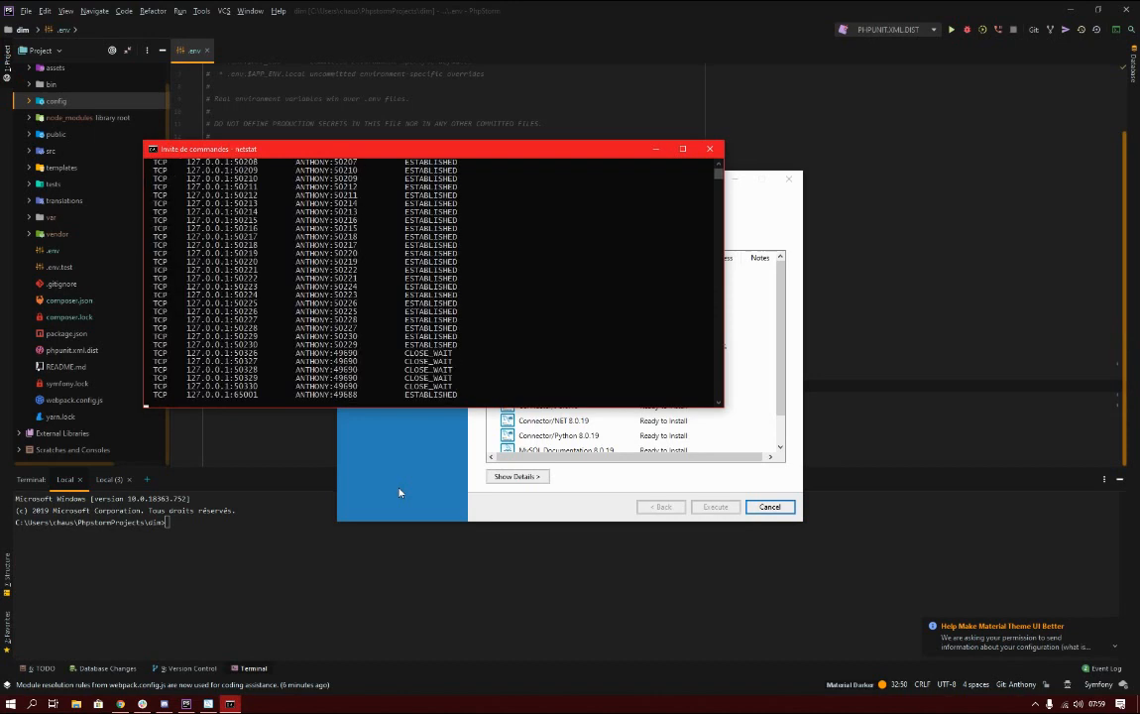
Scroll through the netstat output to see which local ports are in use.
scroll(367, 308, up, 10)
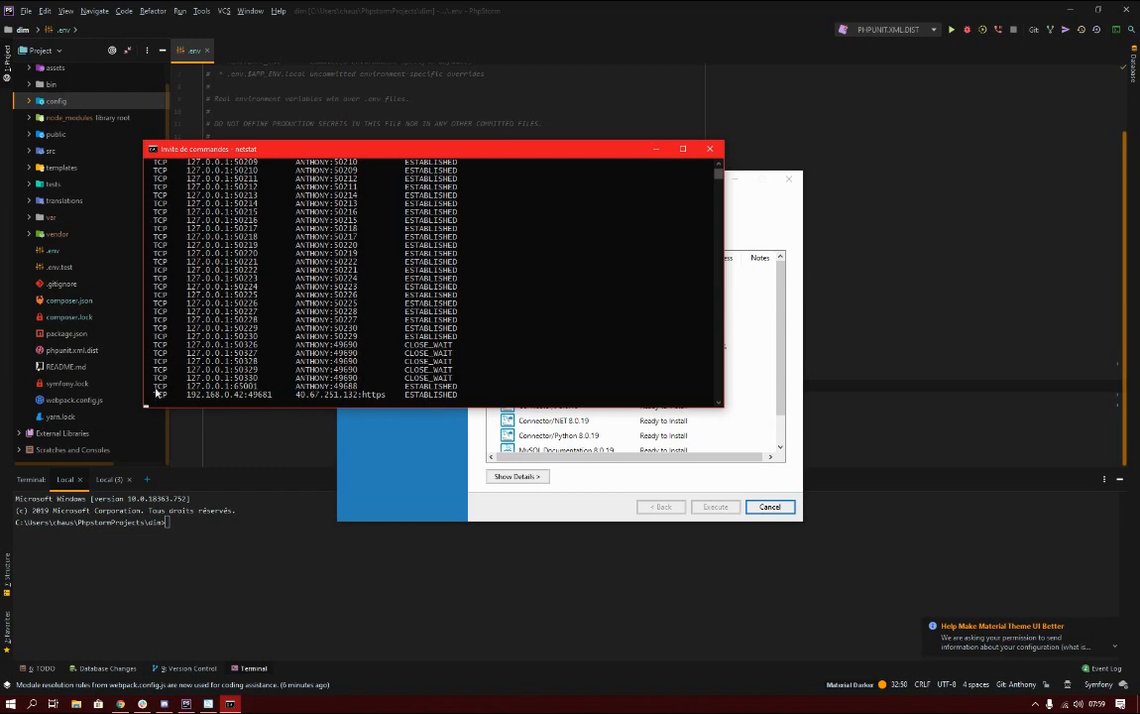
scroll(190, 397, up, 1)
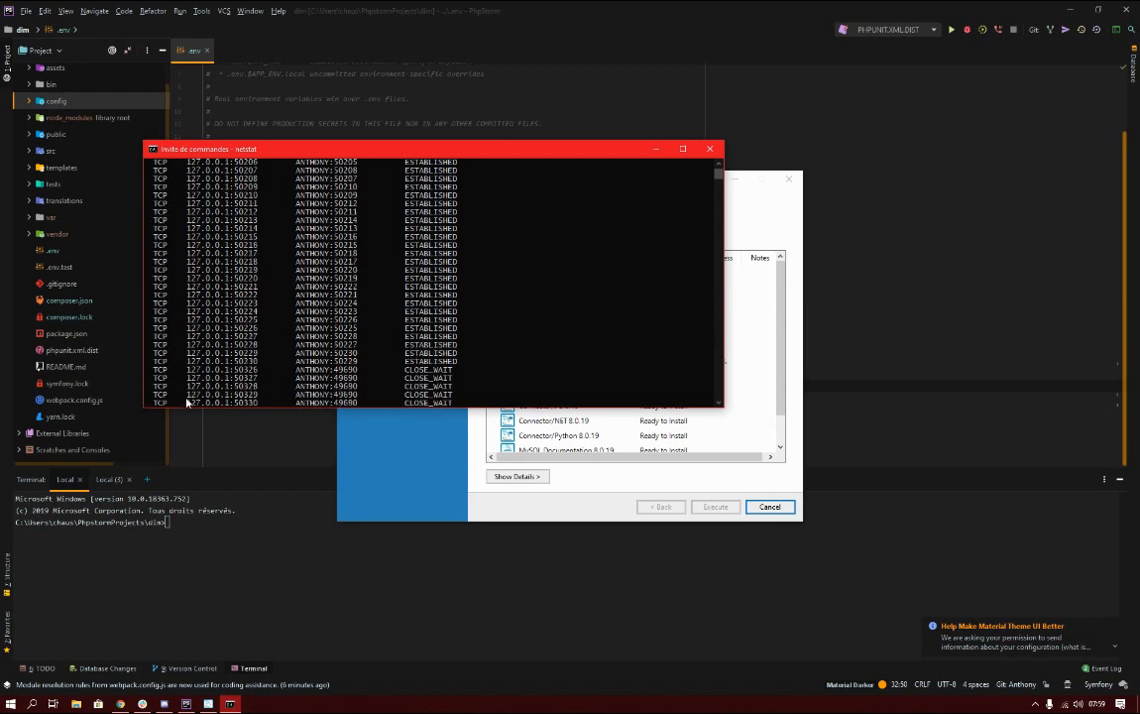
scroll(188, 402, up, 3)
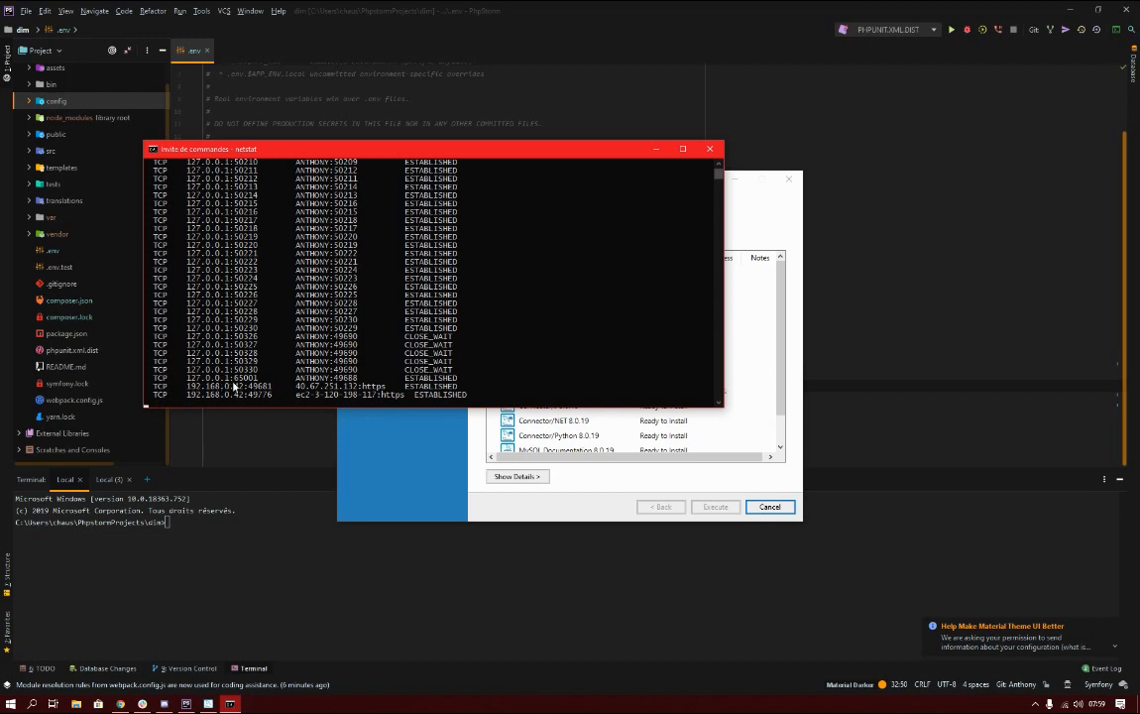
scroll(254, 395, up, 7)
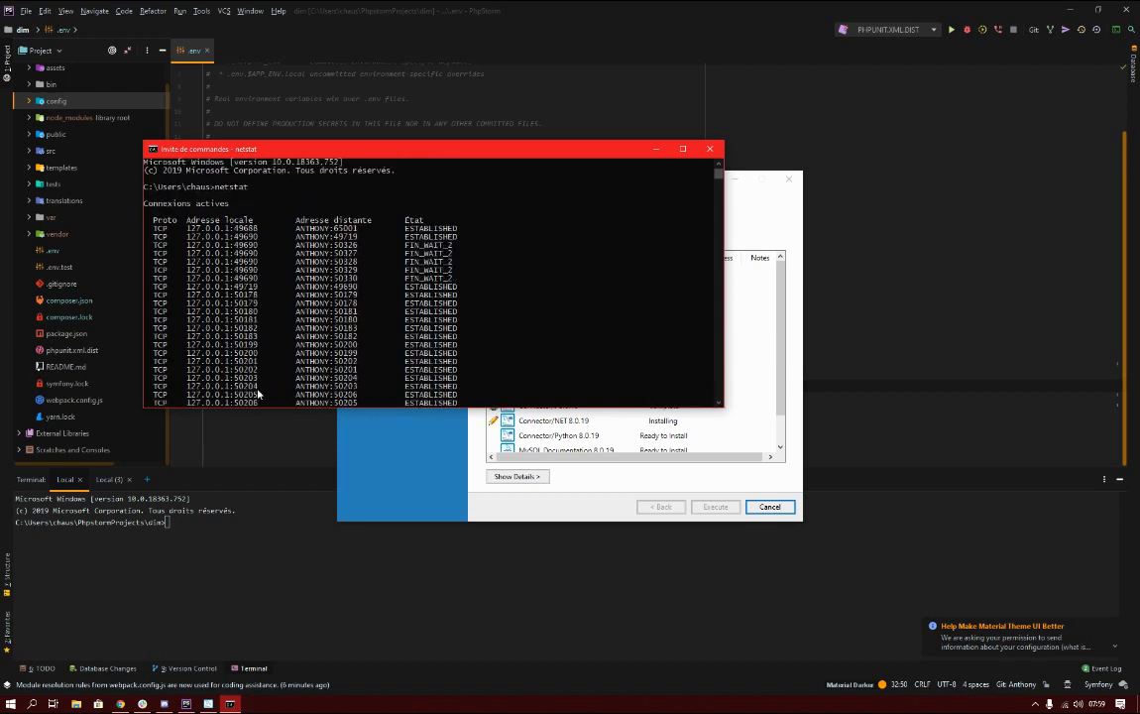
scroll(268, 282, down, 5)
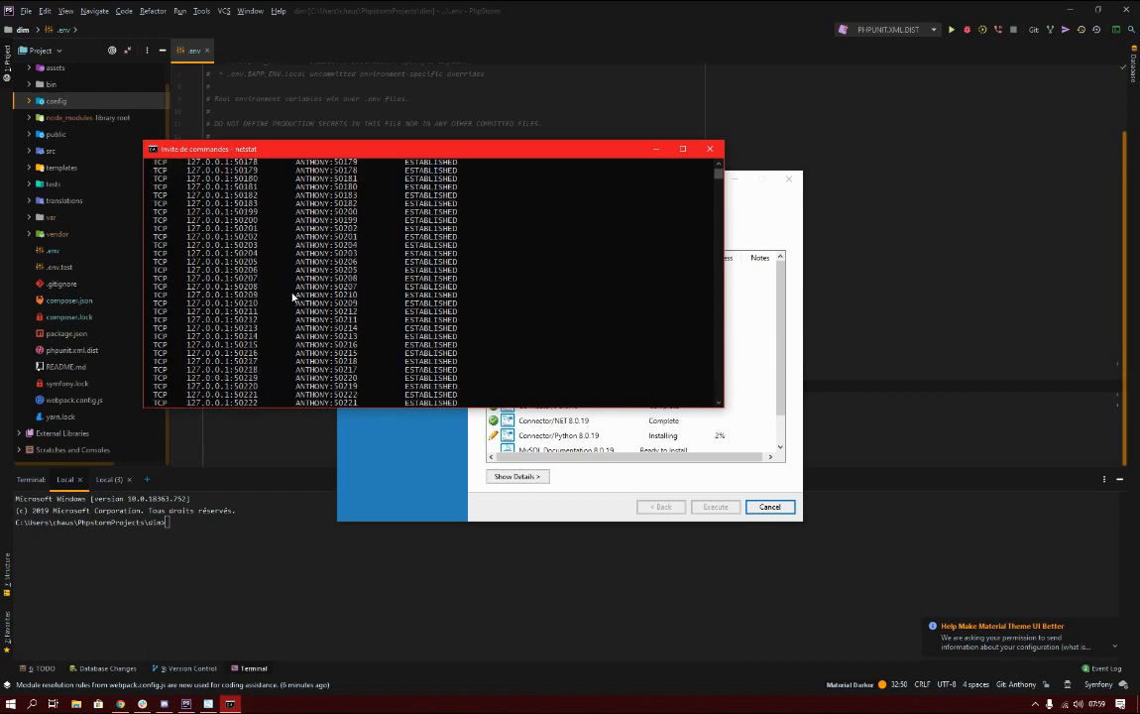
scroll(293, 295, up, 6)
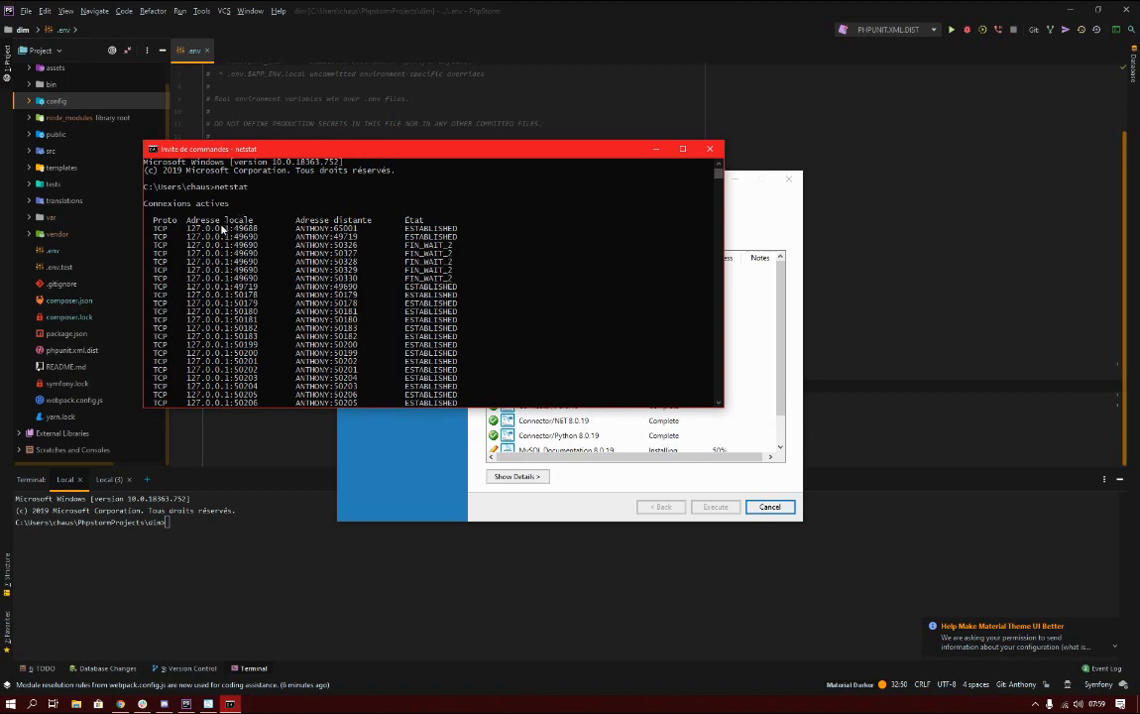
scroll(238, 233, down, 3)
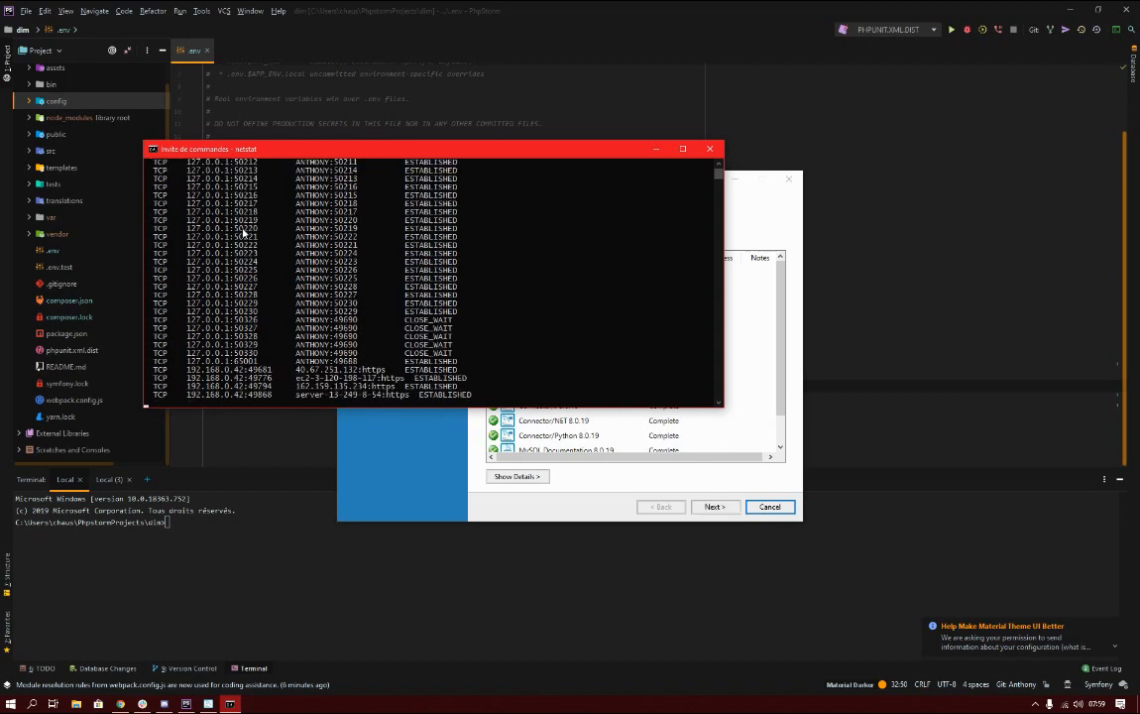
scroll(241, 234, up, 3)
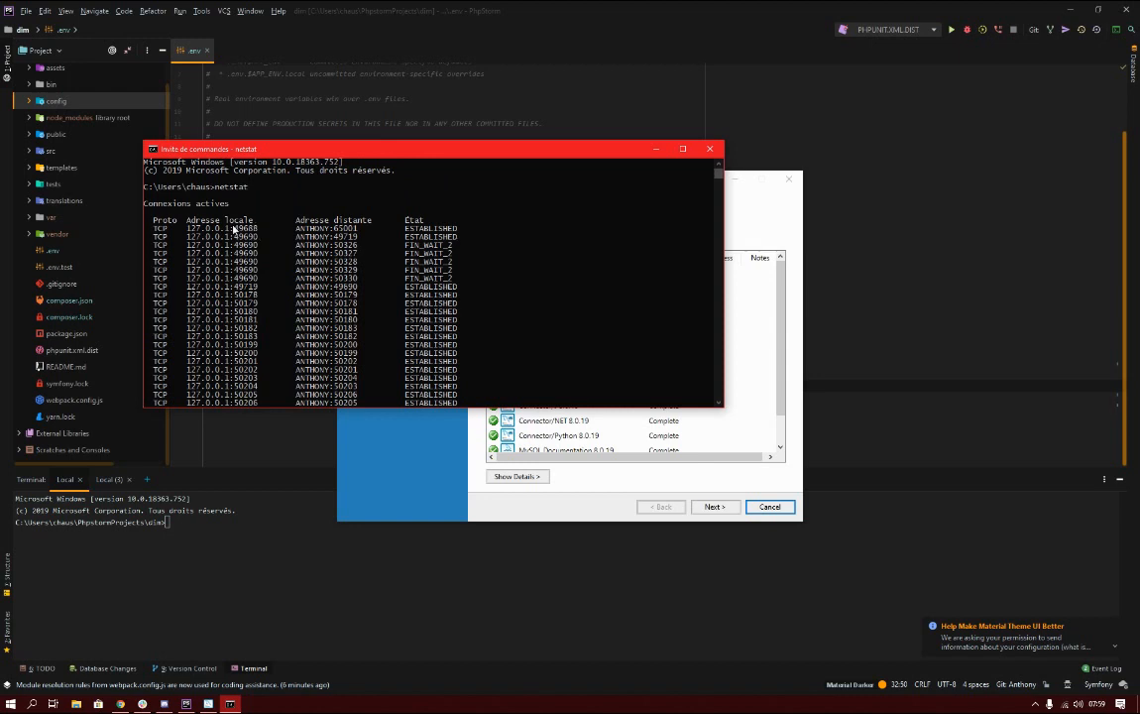
scroll(234, 229, down, 12)
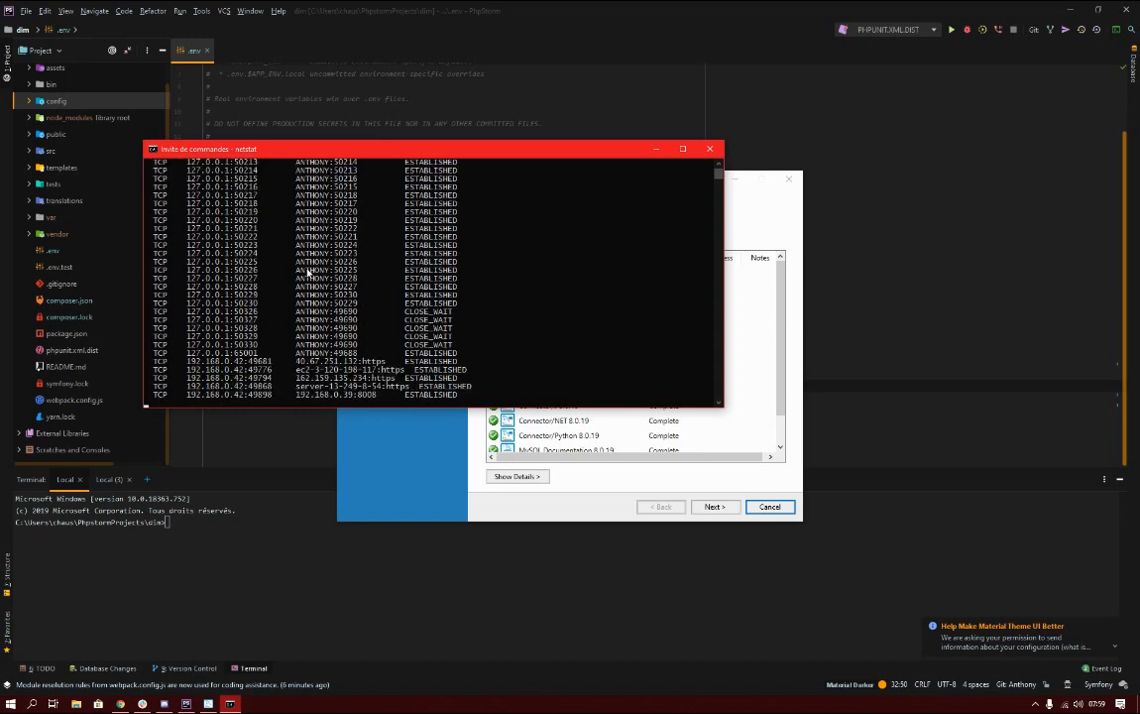
scroll(369, 315, up, 12)
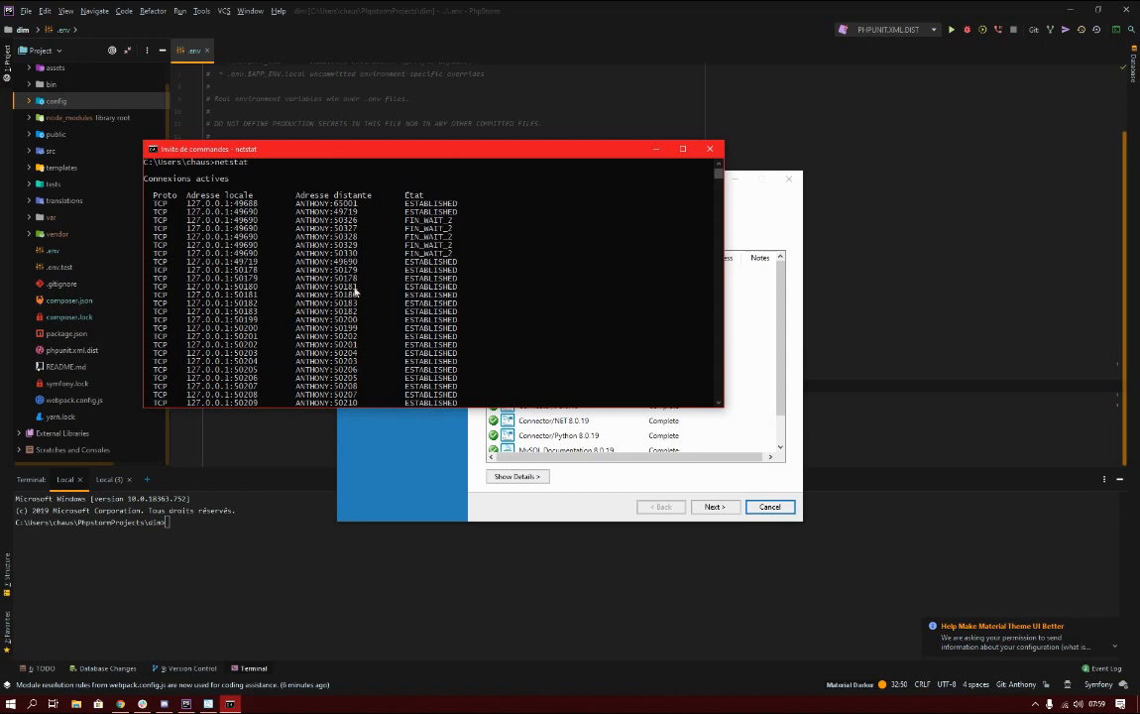
scroll(650, 325, down, 11)
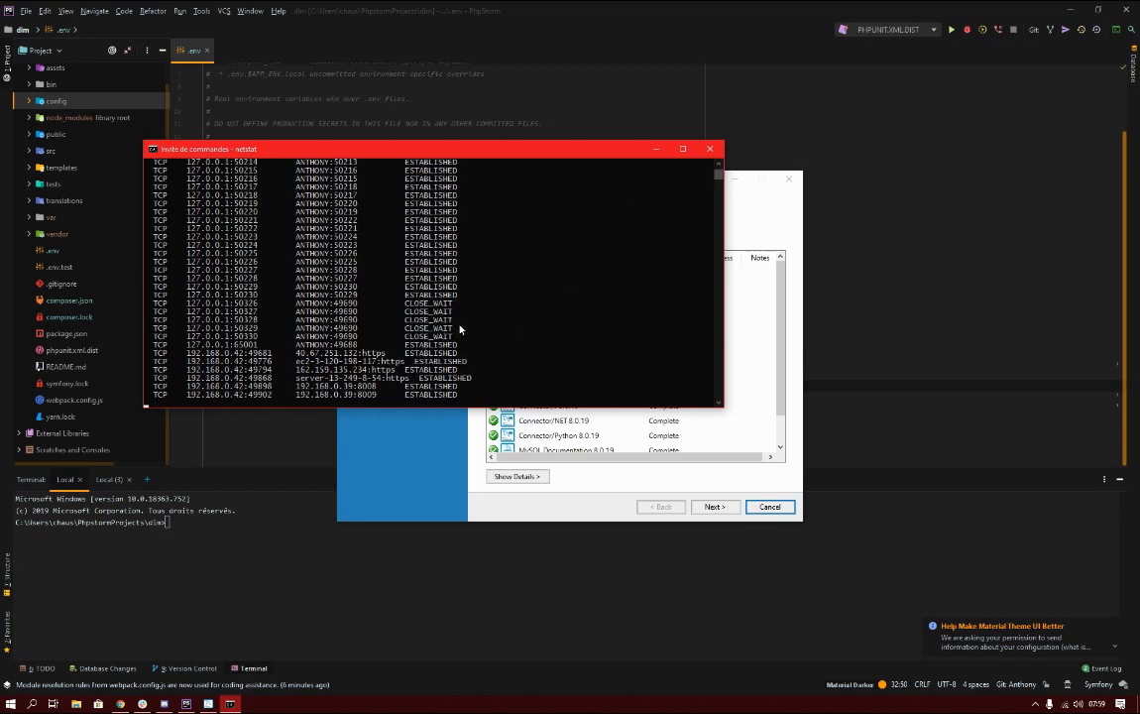
Stop netstat and start configuring MySQL Server as a standalone server.
key(ctrl+c)
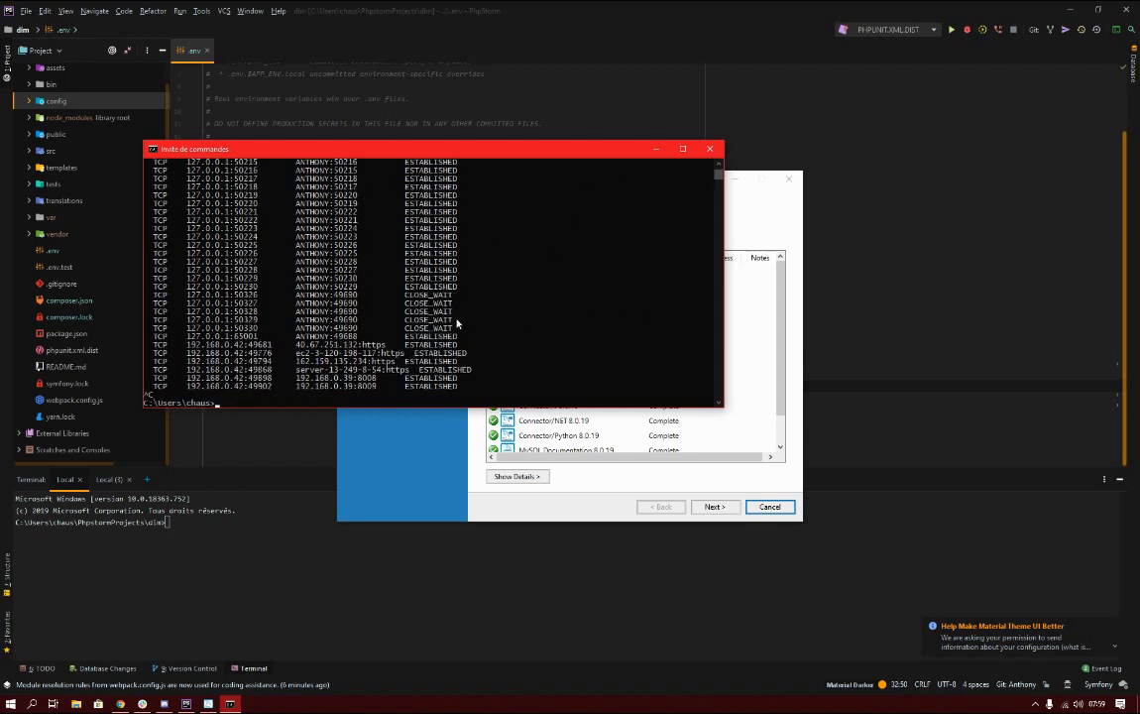
click(535, 441)
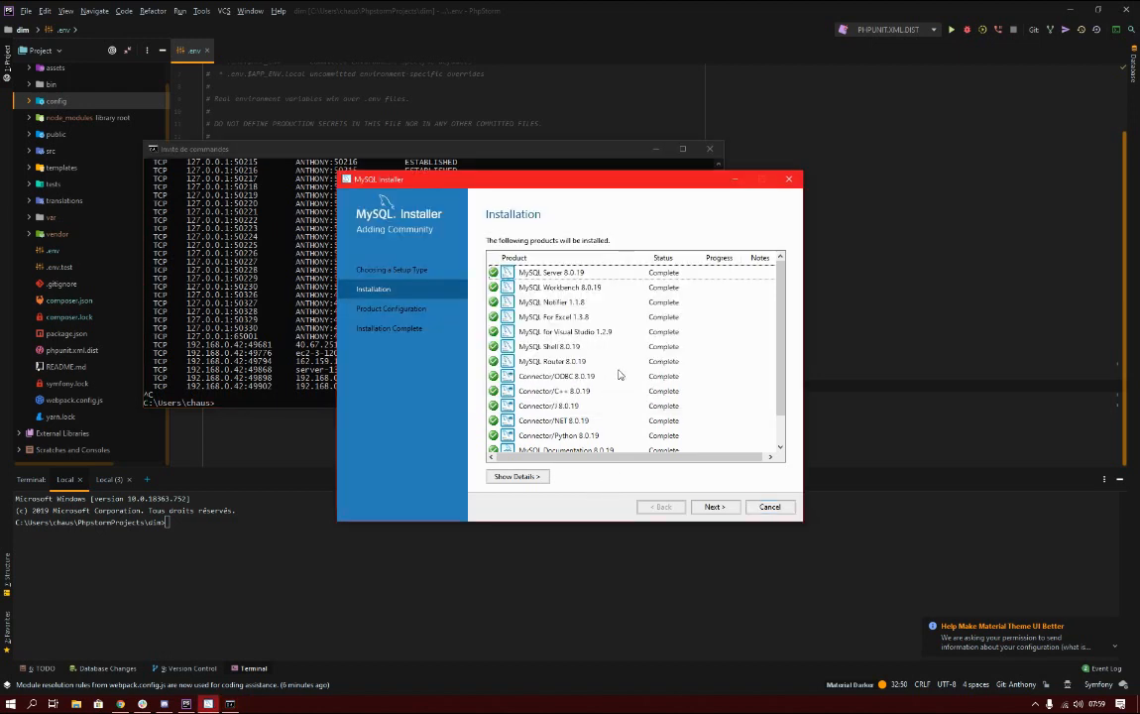
click(712, 506)
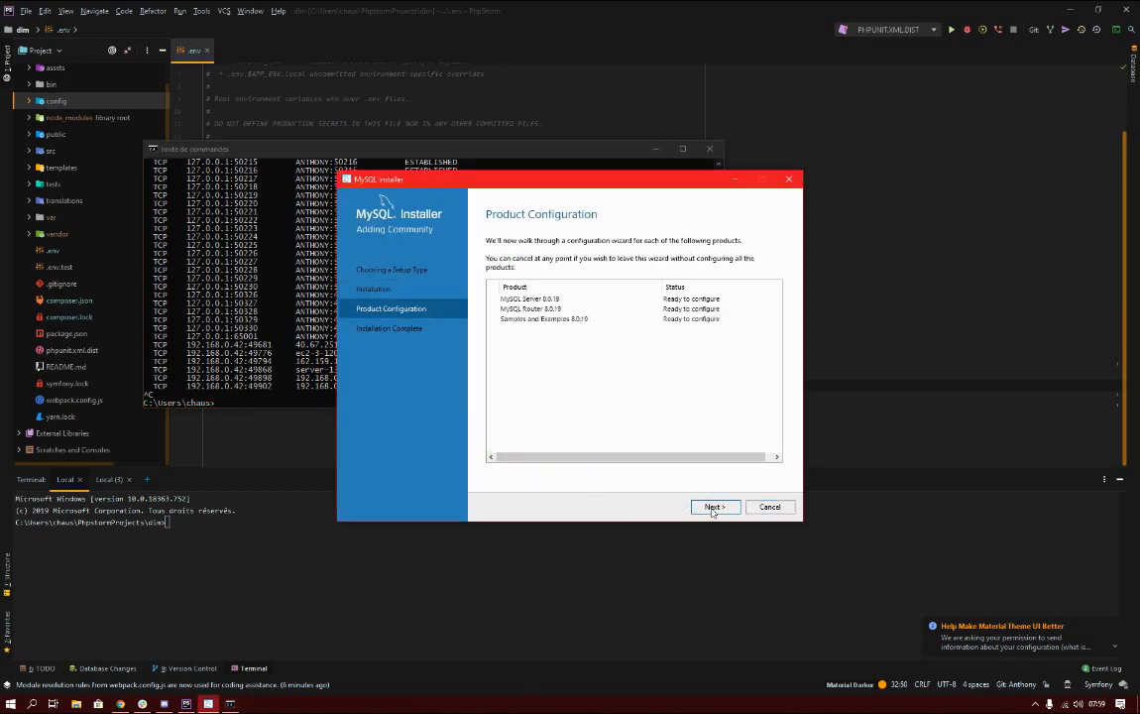
click(712, 507)
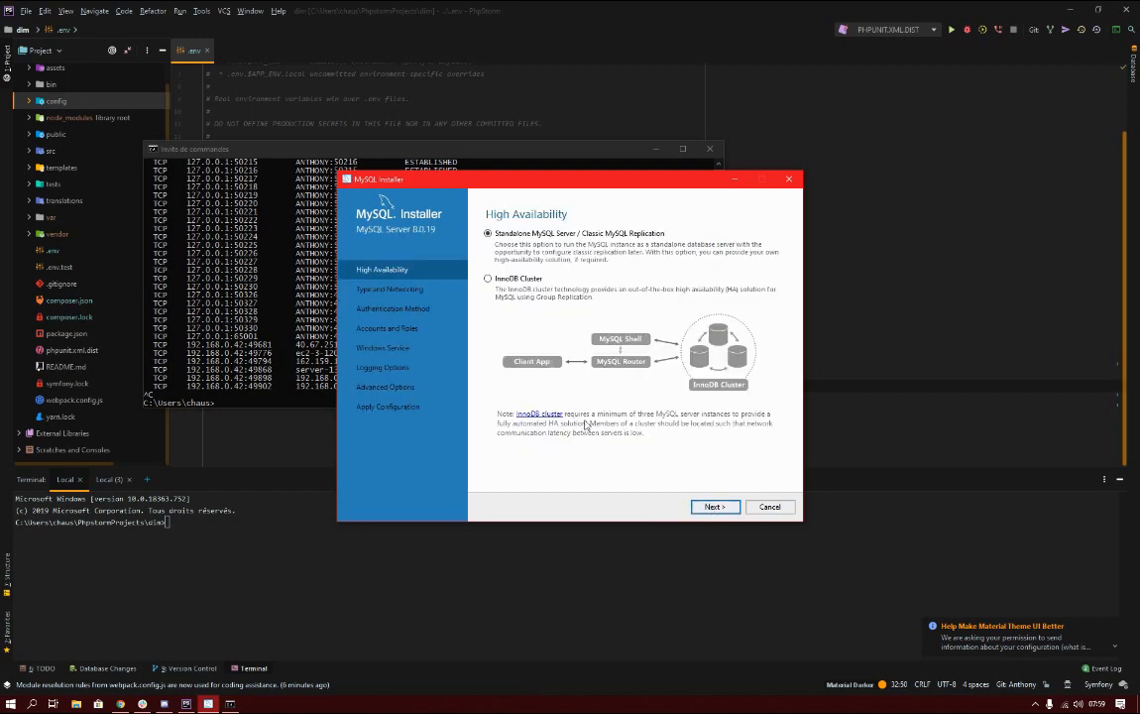
click(723, 508)
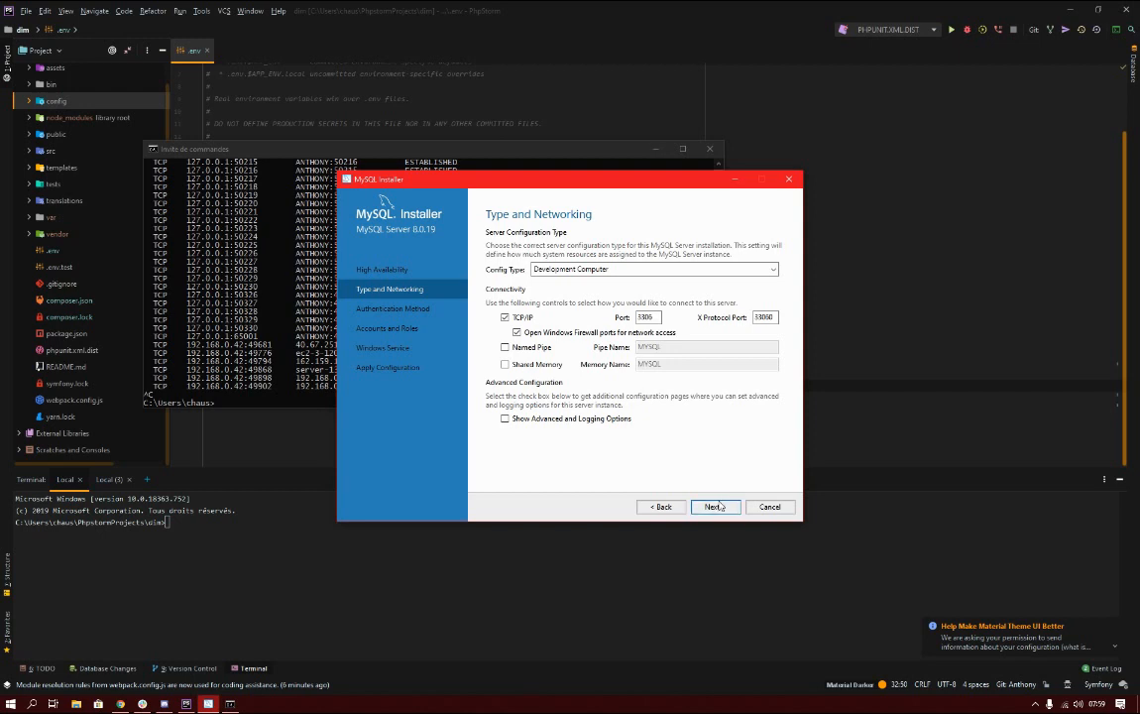
Keep the server port at 3306 and choose the legacy authentication method.
double_click(658, 319)
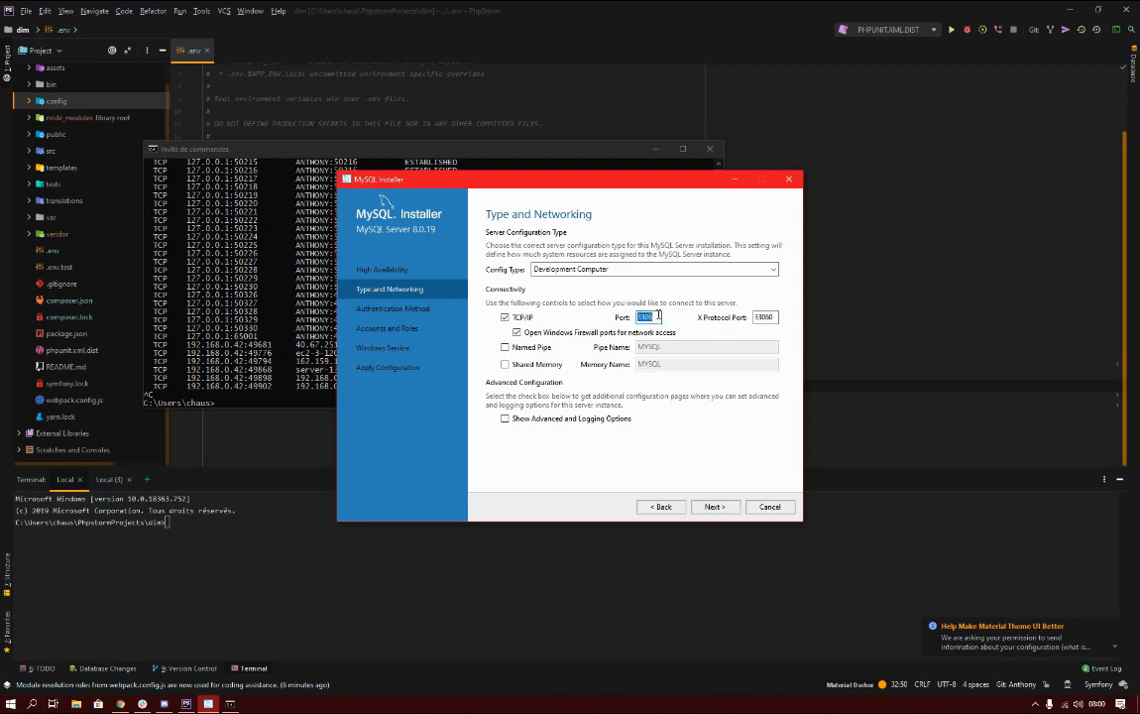
click(659, 316)
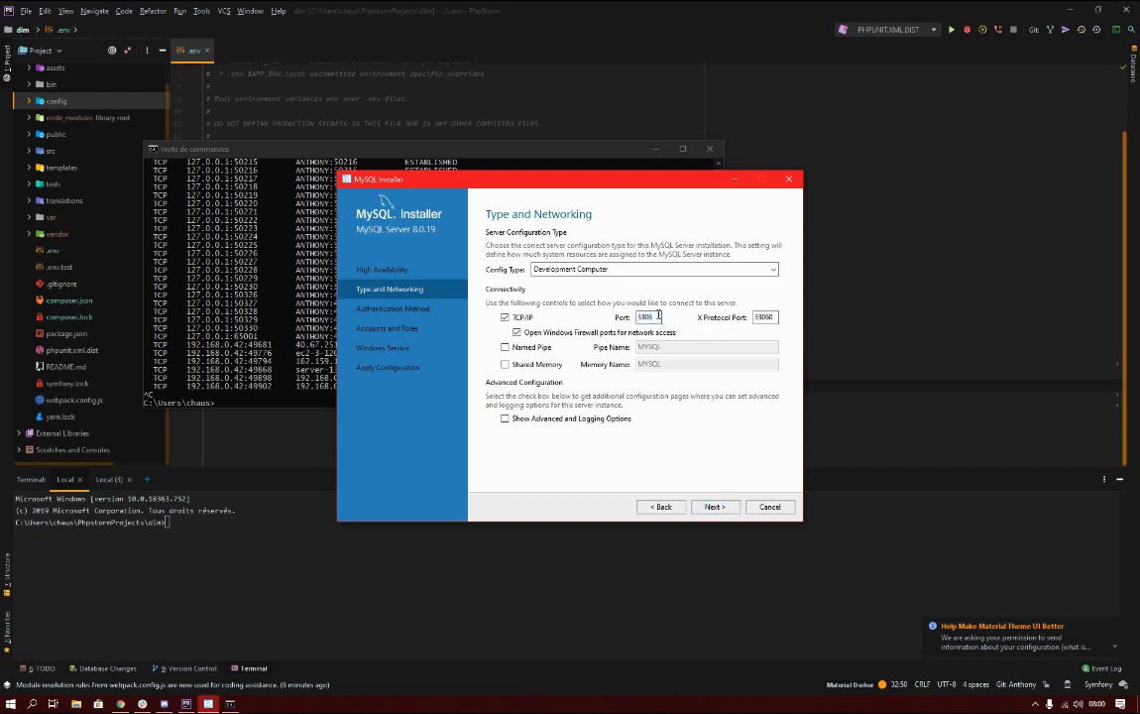
click(716, 506)
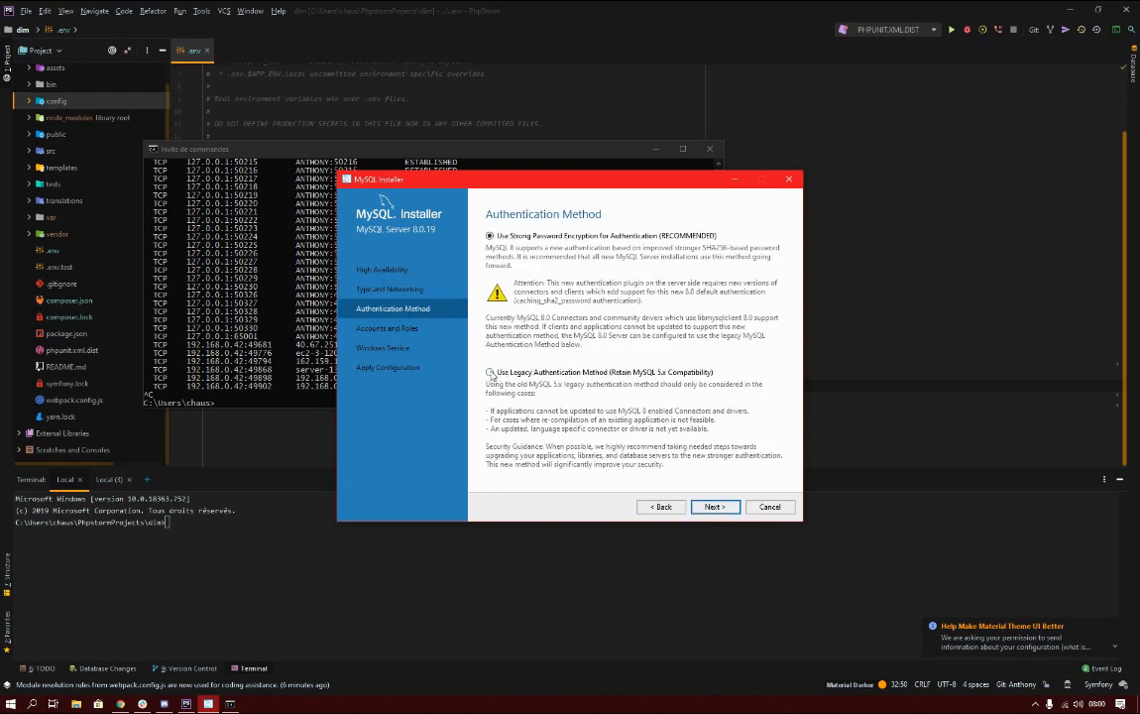
click(489, 372)
Enter the root account password in both password fields, retyping both, and continue.
click(711, 507)
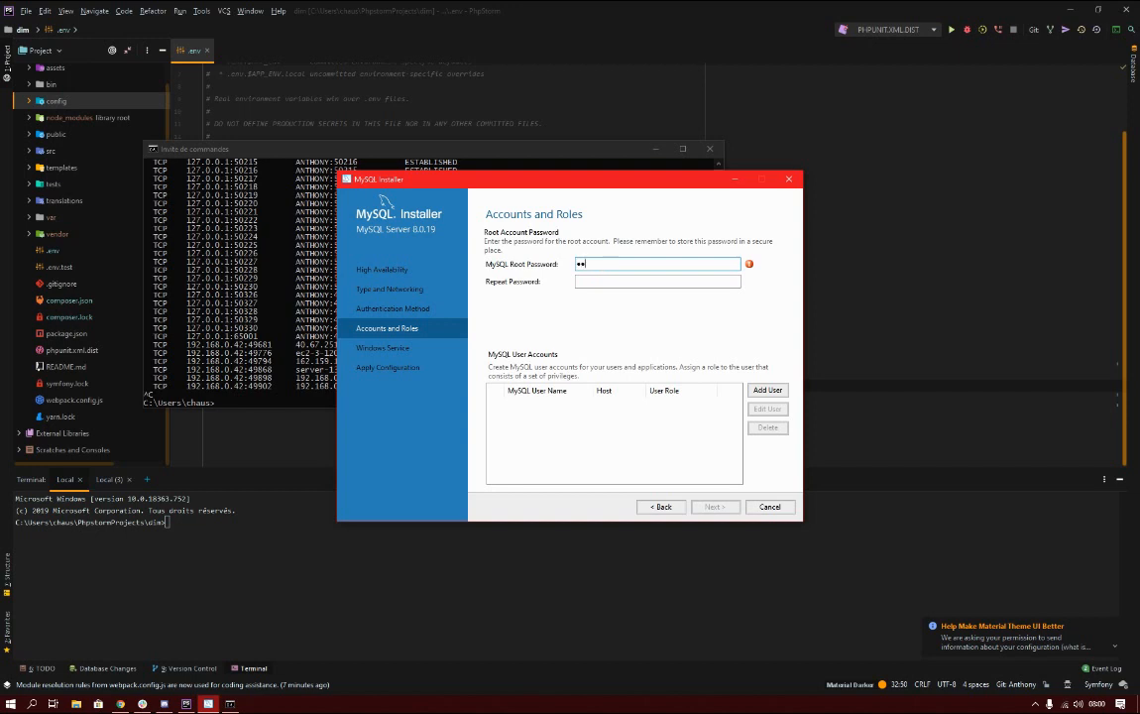
text(*)
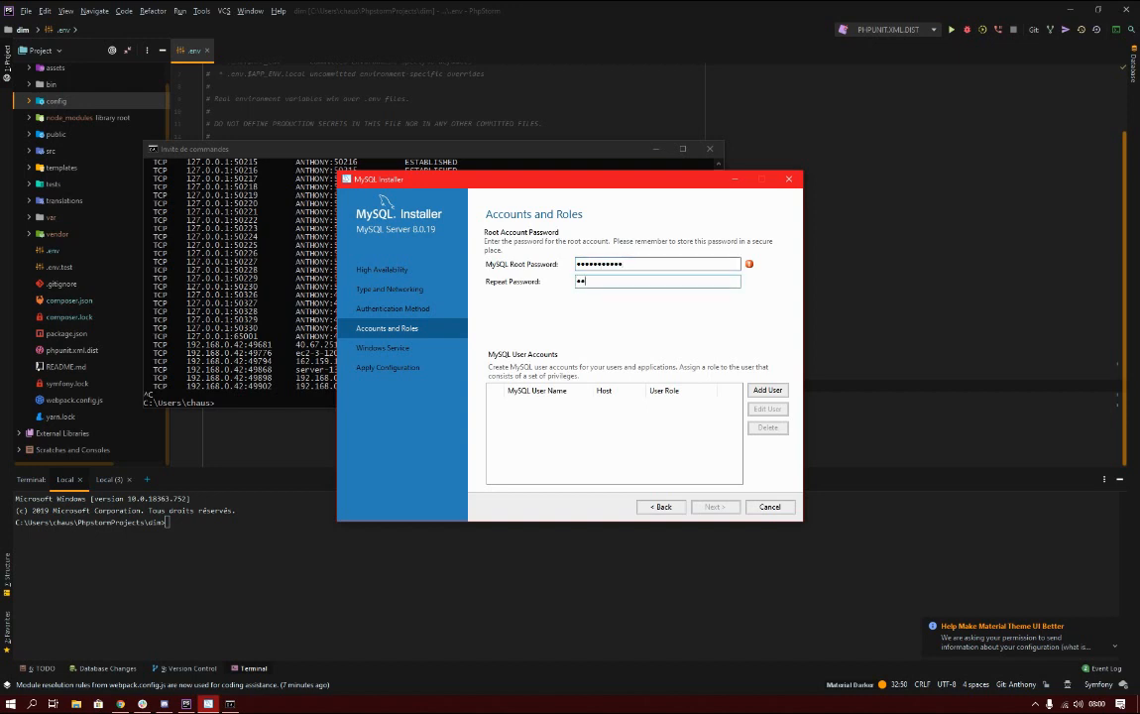
text(*)
key(ctrl+a)
key(BackSpace)
text(*************)
double_click(635, 261)
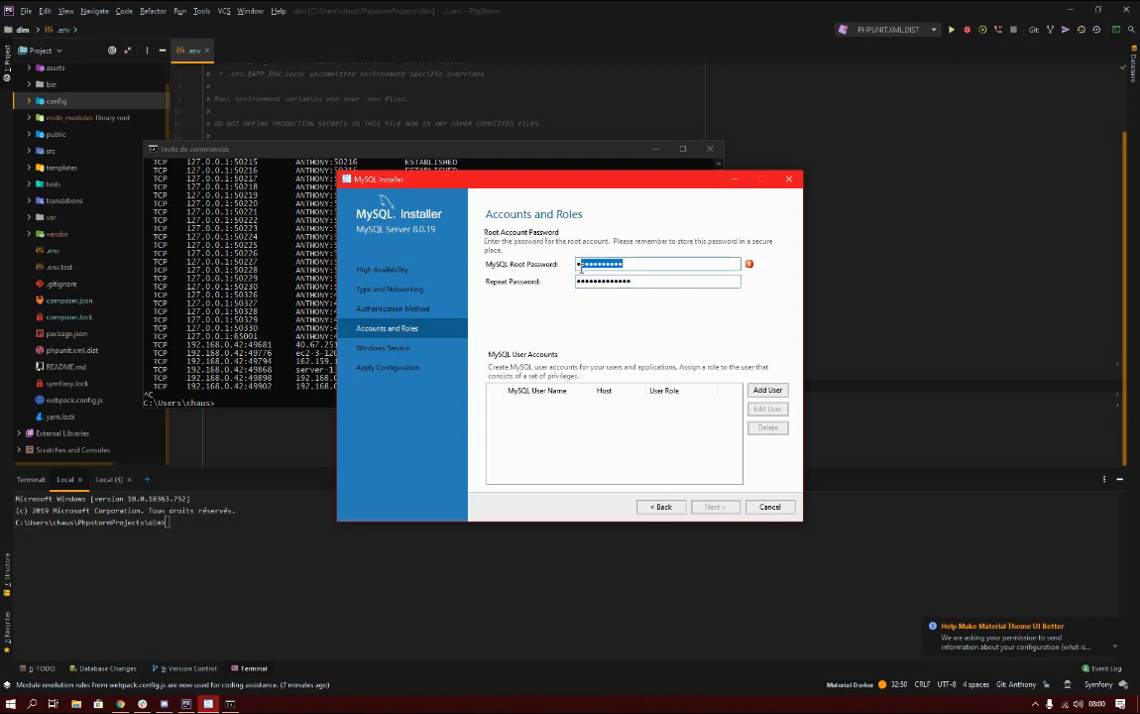
text(**************)
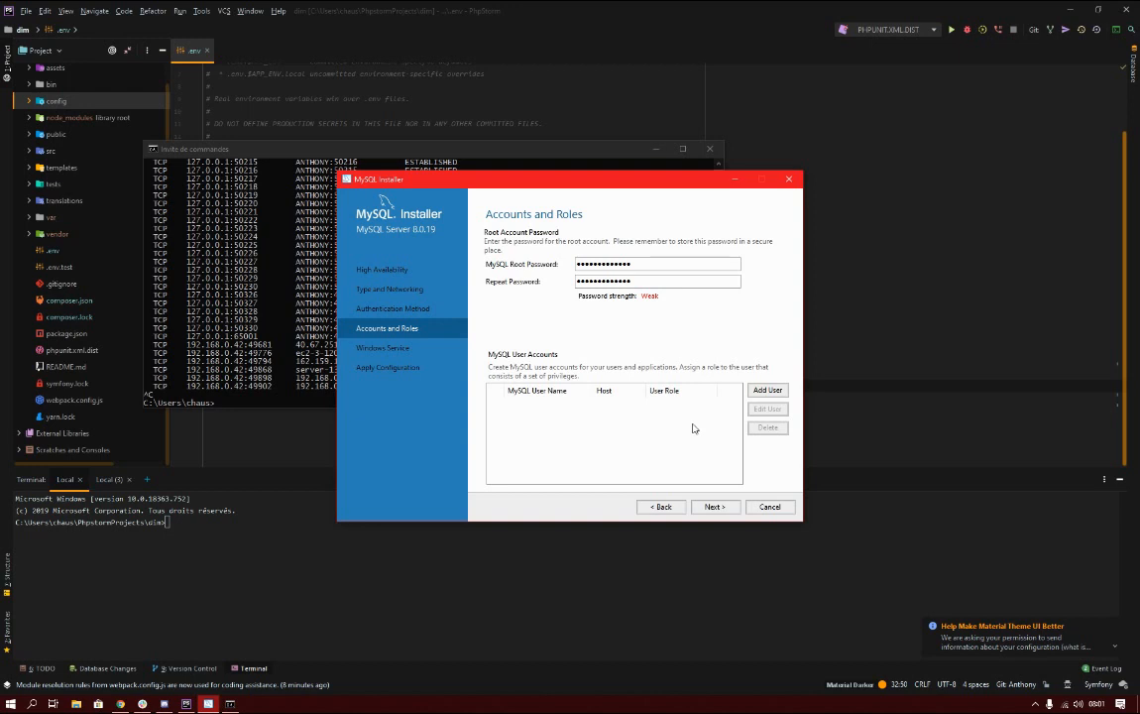
click(713, 506)
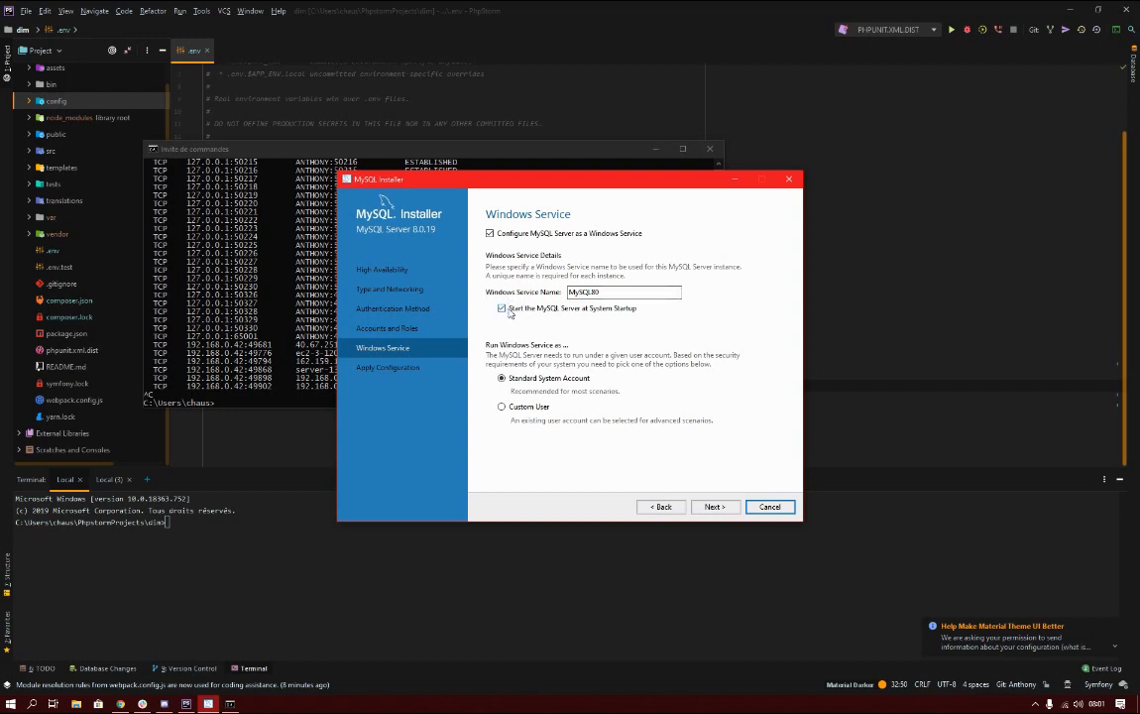
Keep the service starting at system startup and apply the MySQL Server 8.0.19 configuration.
click(501, 308)
click(503, 309)
click(714, 506)
click(717, 506)
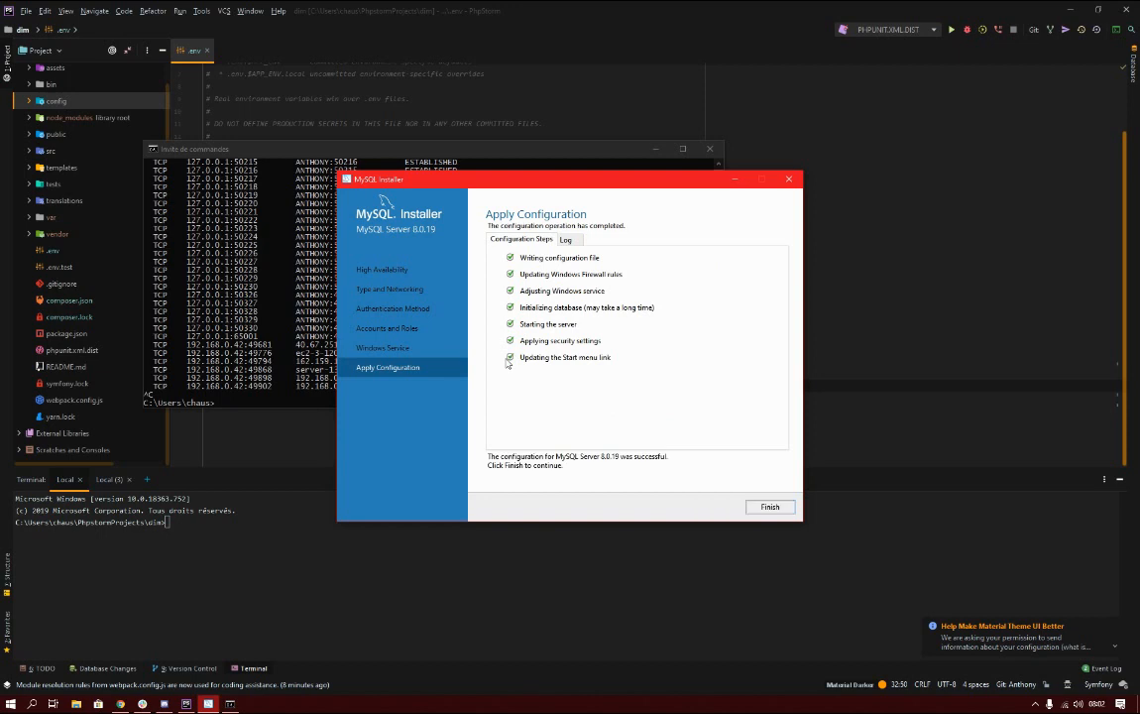
click(769, 507)
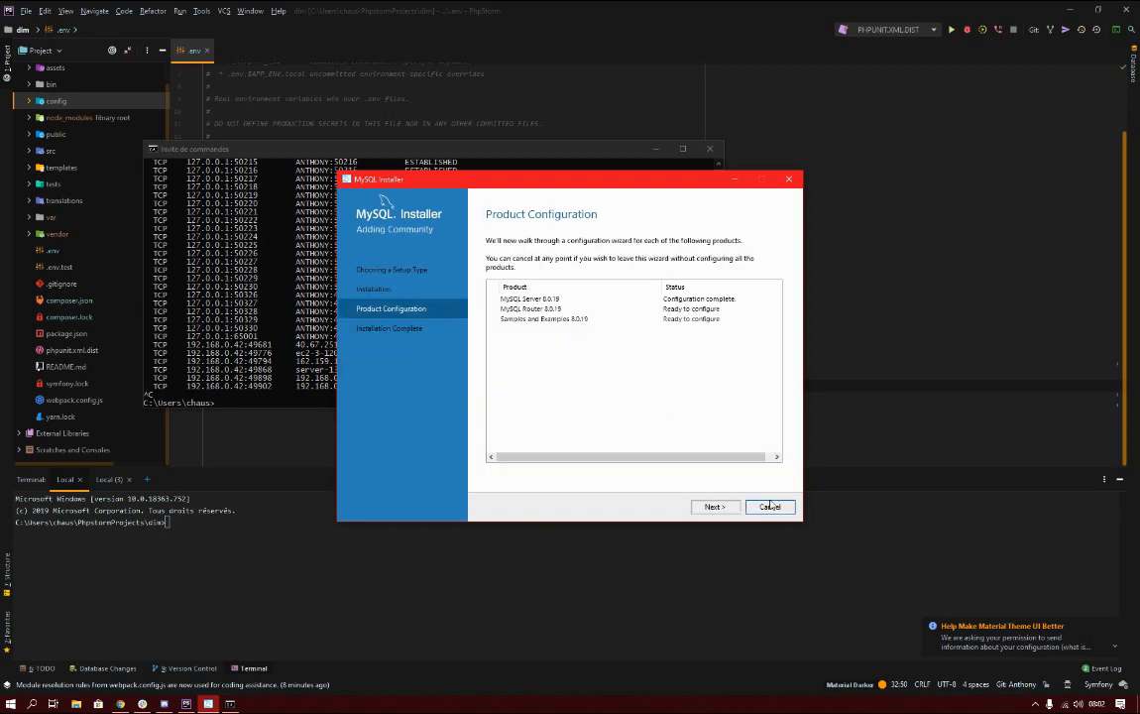
Finish MySQL Router configuration without bootstrapping and move to the samples setup.
click(725, 507)
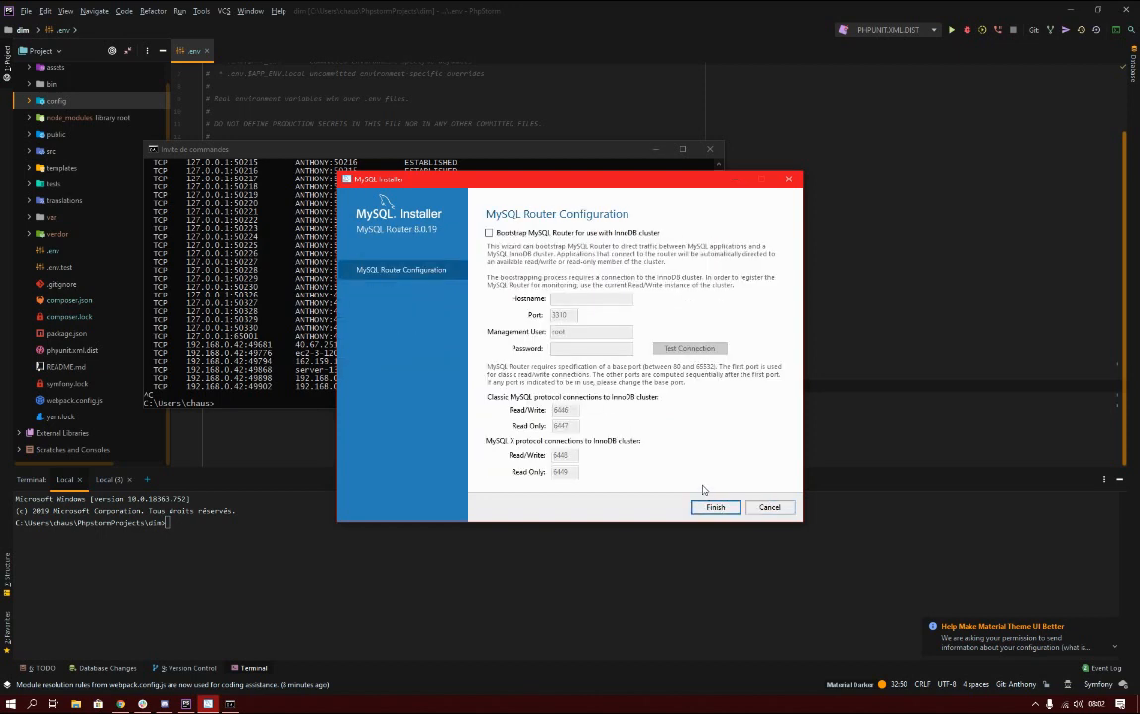
click(706, 509)
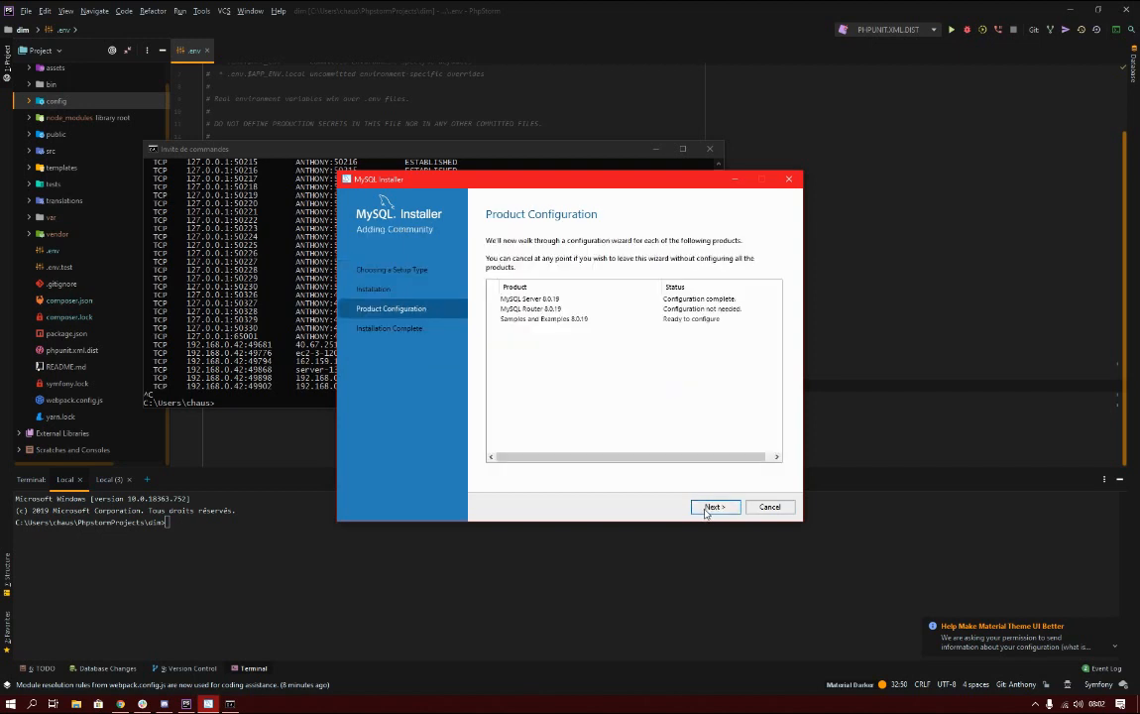
click(706, 508)
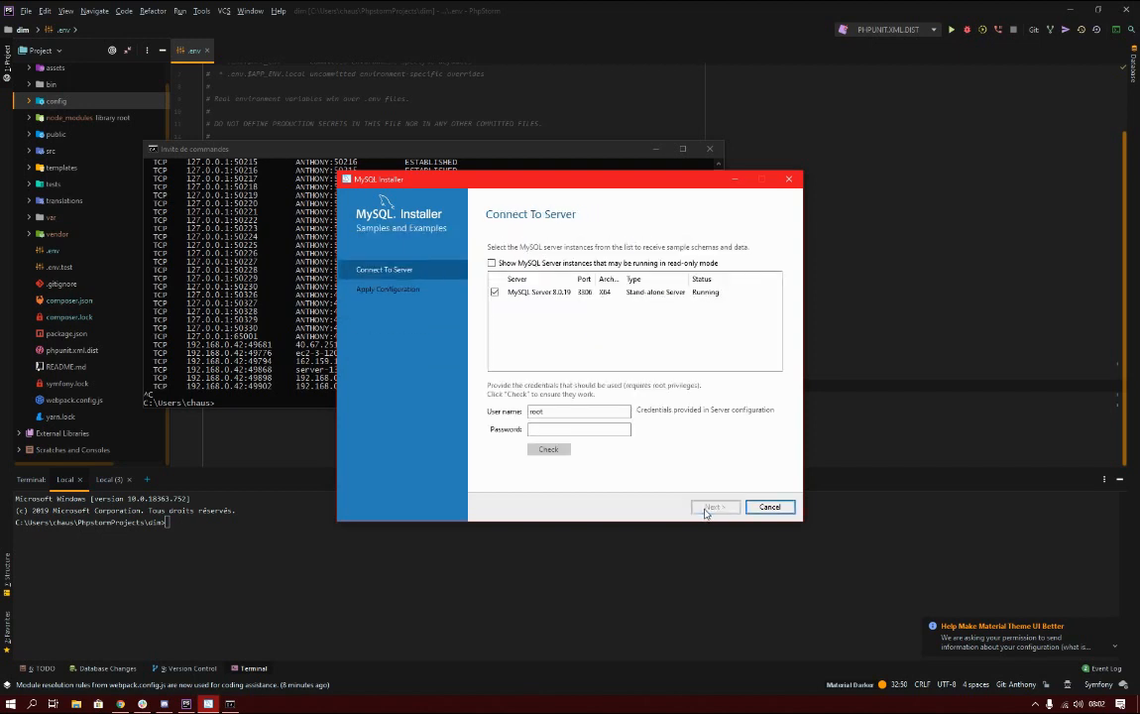
Enter the root password, check the connection, and apply the Samples and Examples configuration.
click(565, 429)
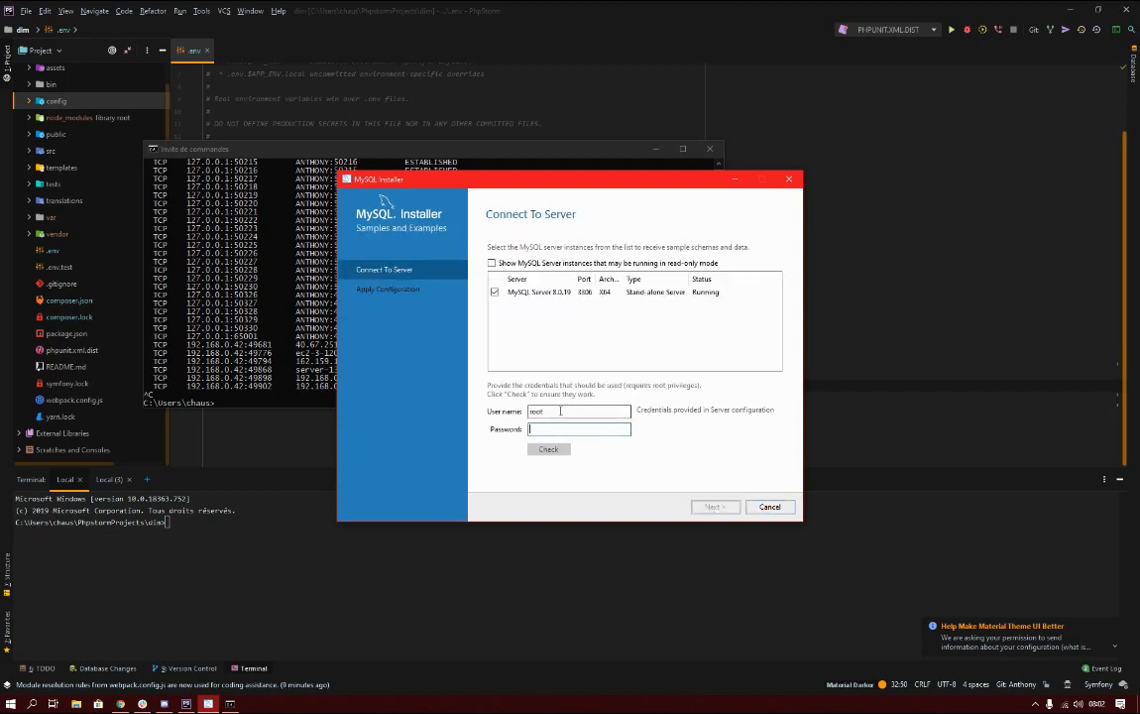
text(r)
text(••••)
text(••)
text(•••)
click(549, 449)
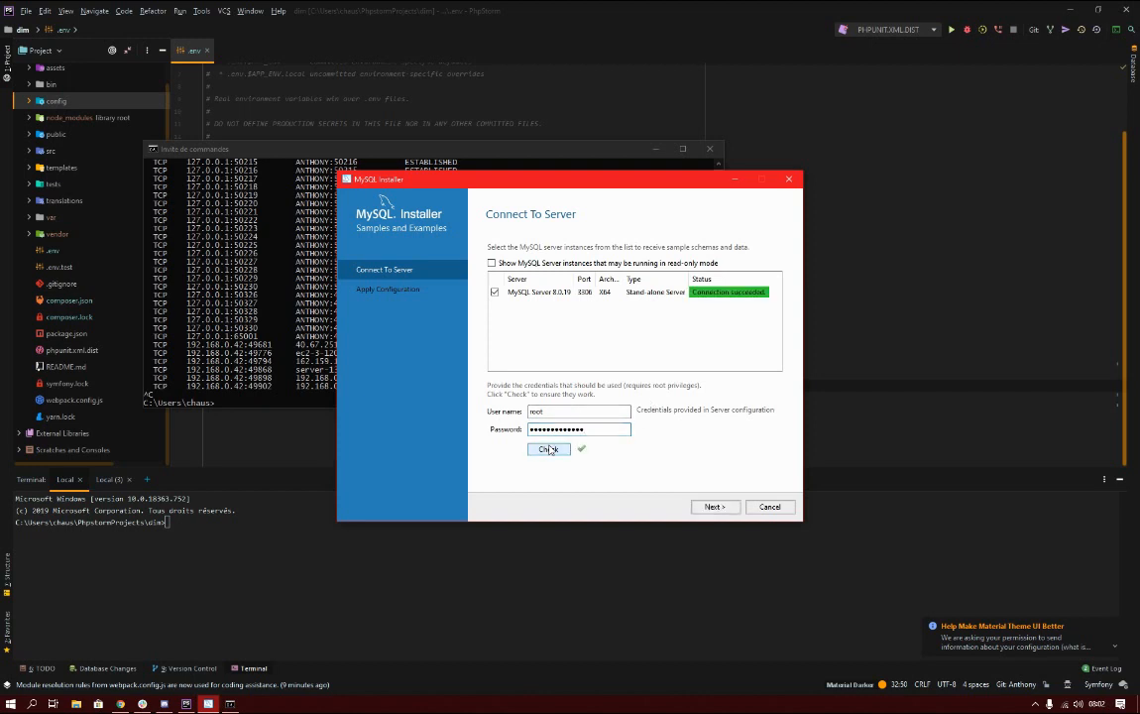
click(710, 507)
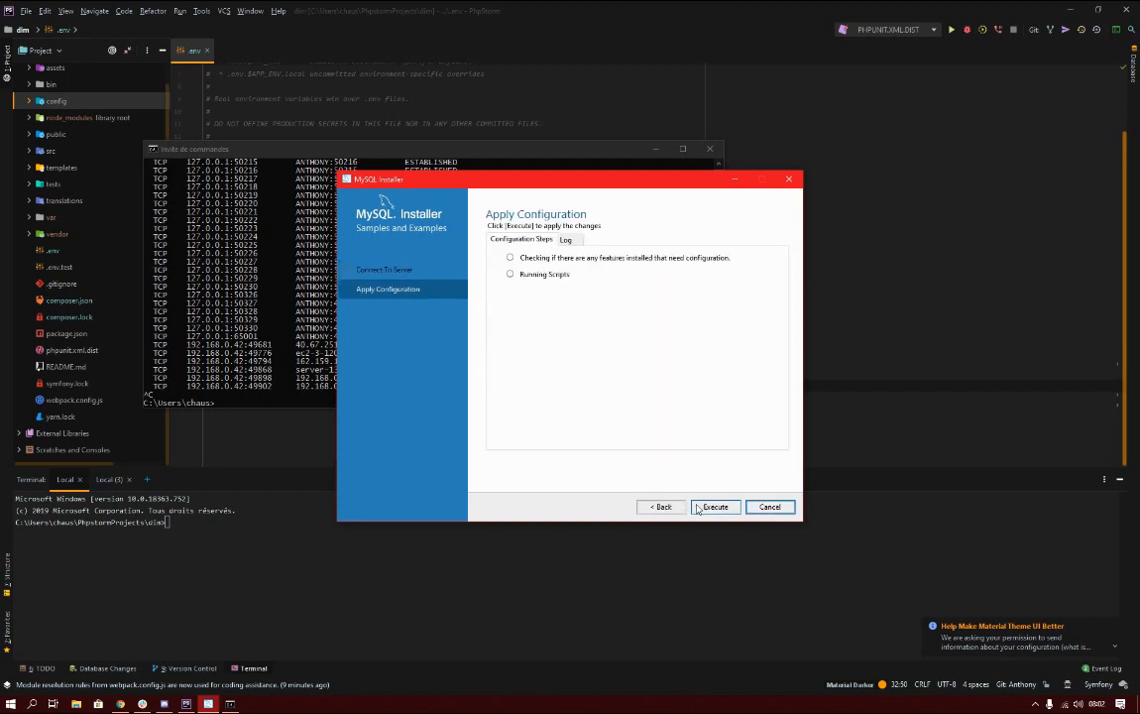
click(706, 508)
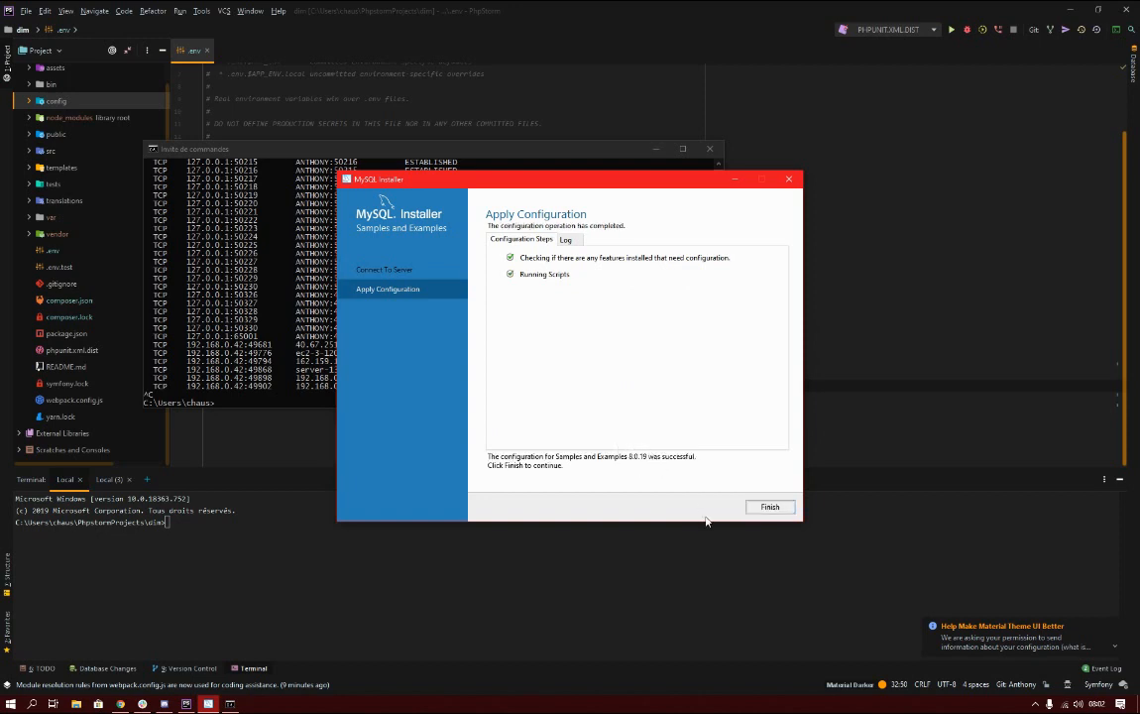
click(769, 506)
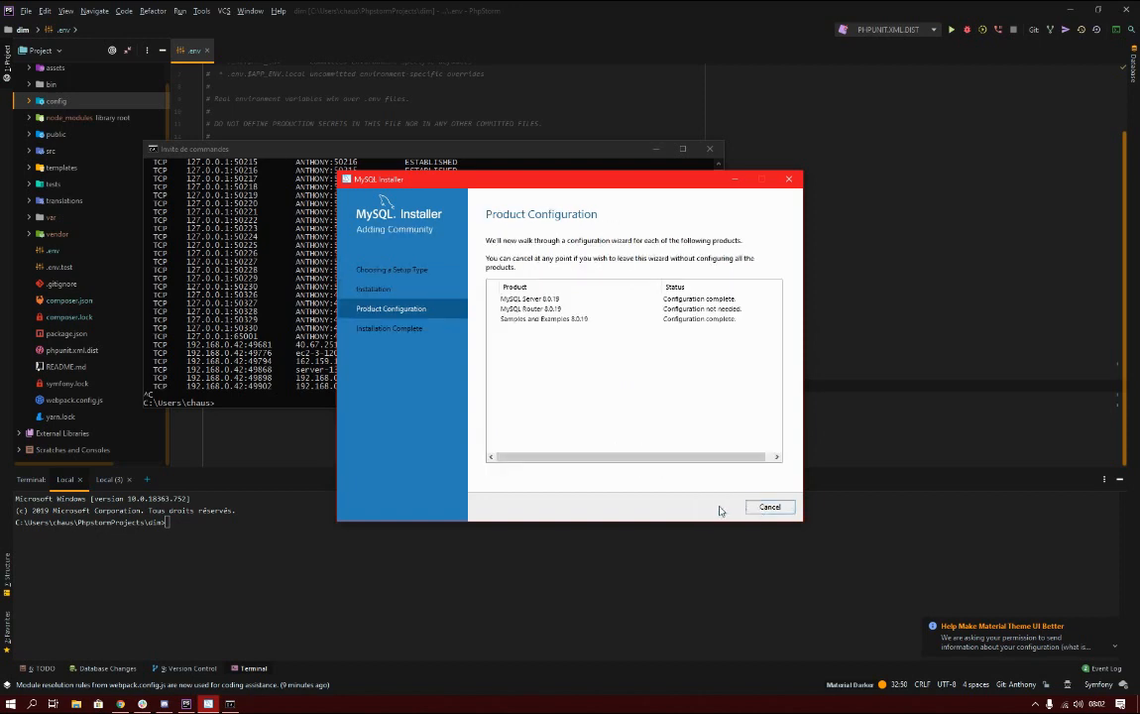
Finish the installation with 'Start MySQL Shell after Setup' unchecked, then minimize MySQL Workbench.
click(720, 509)
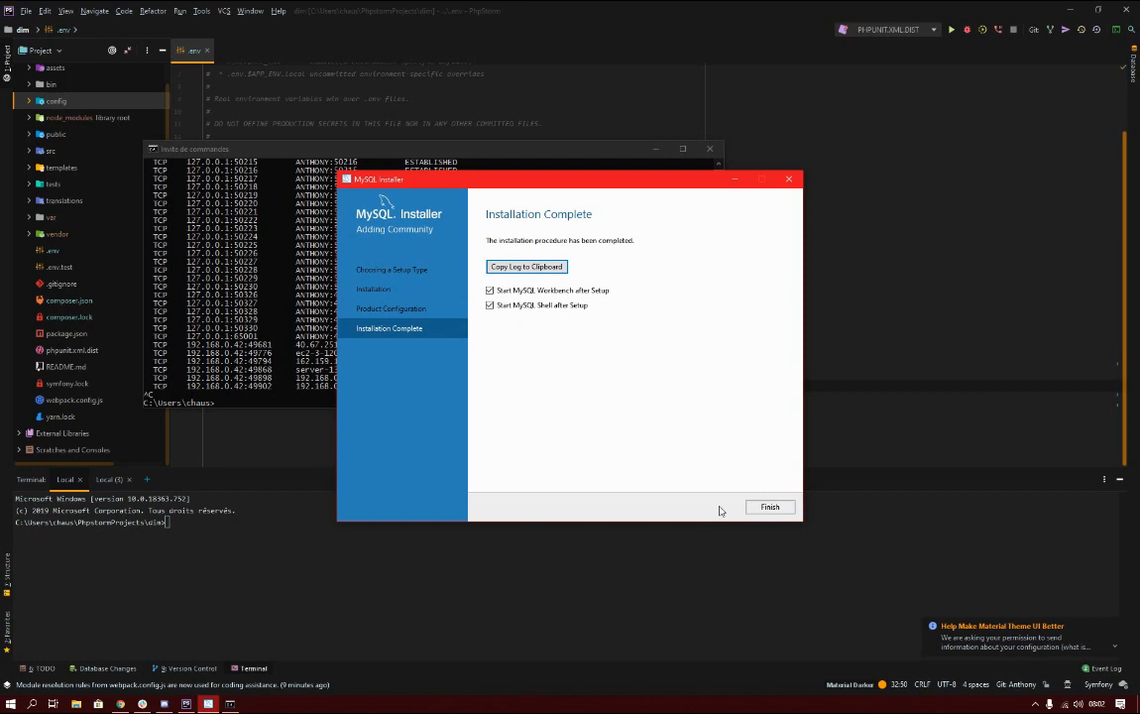
click(542, 305)
click(769, 507)
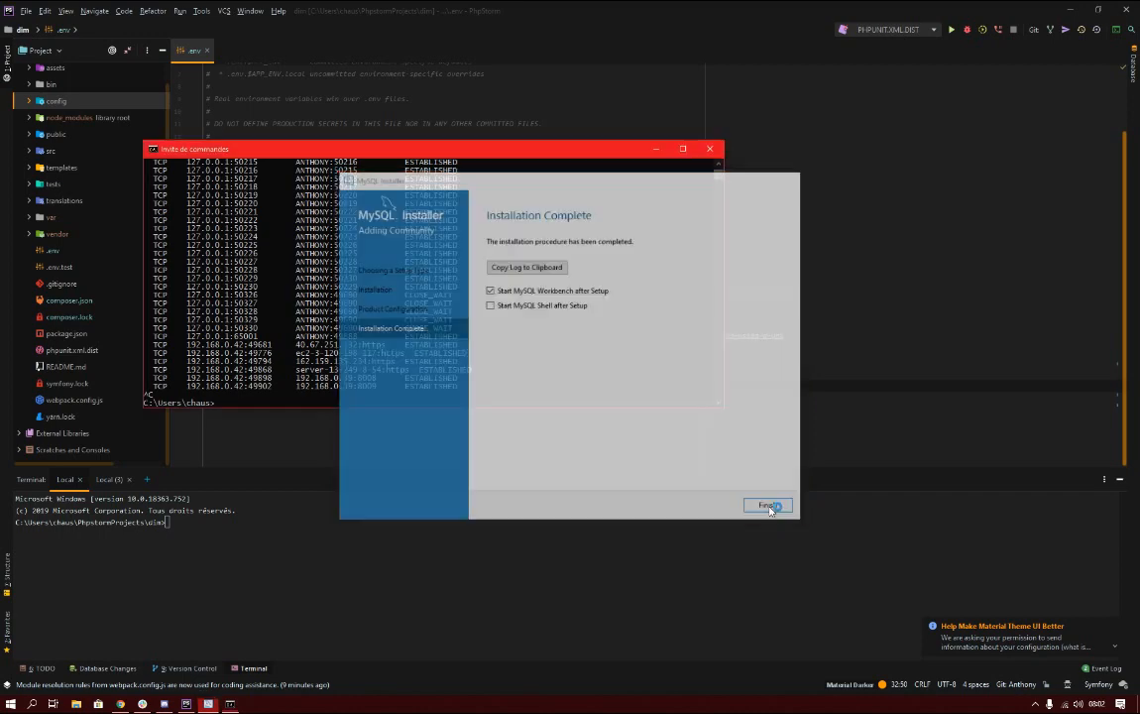
click(543, 380)
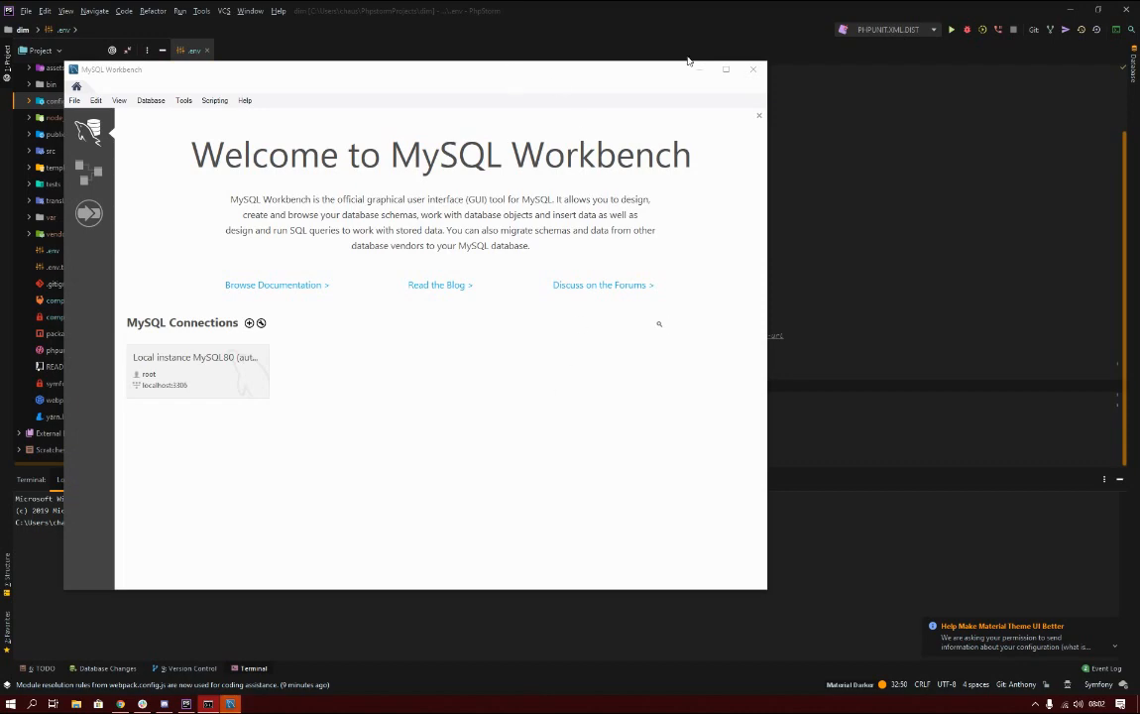
click(703, 70)
Rerun netstat, copy the connection lines on local port 3306, and close Command Prompt.
click(430, 334)
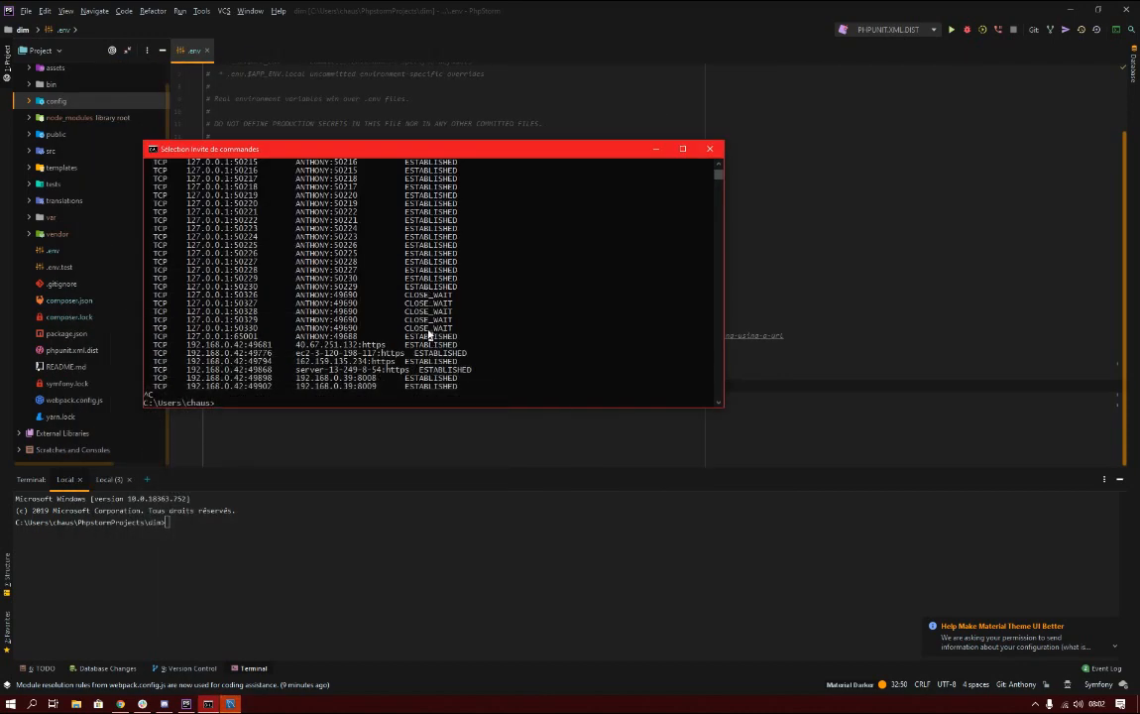
key(Up)
key(Return)
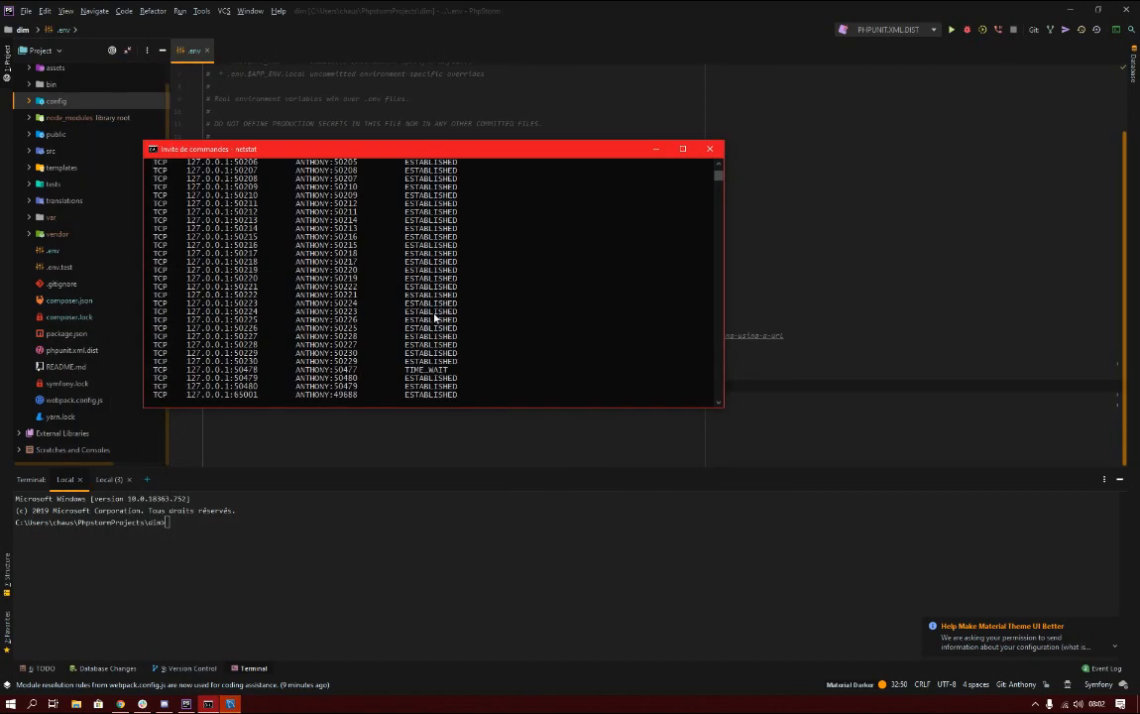
scroll(435, 317, up, 8)
drag(189, 178, 474, 224)
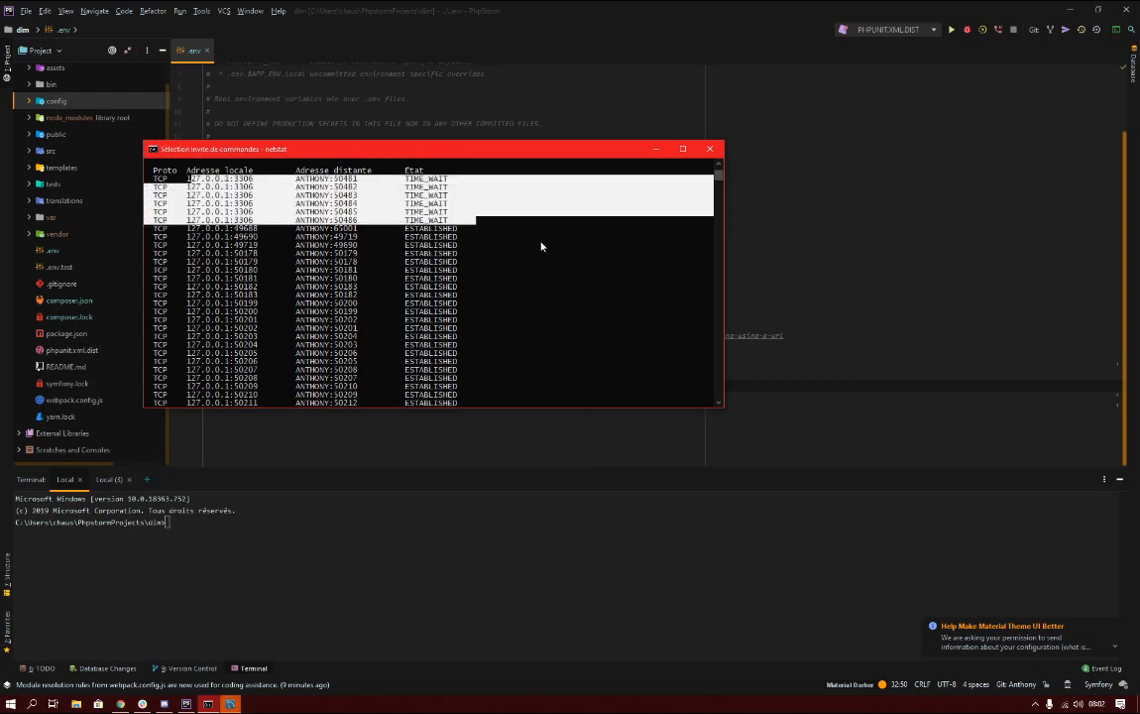
right_click(541, 246)
click(710, 149)
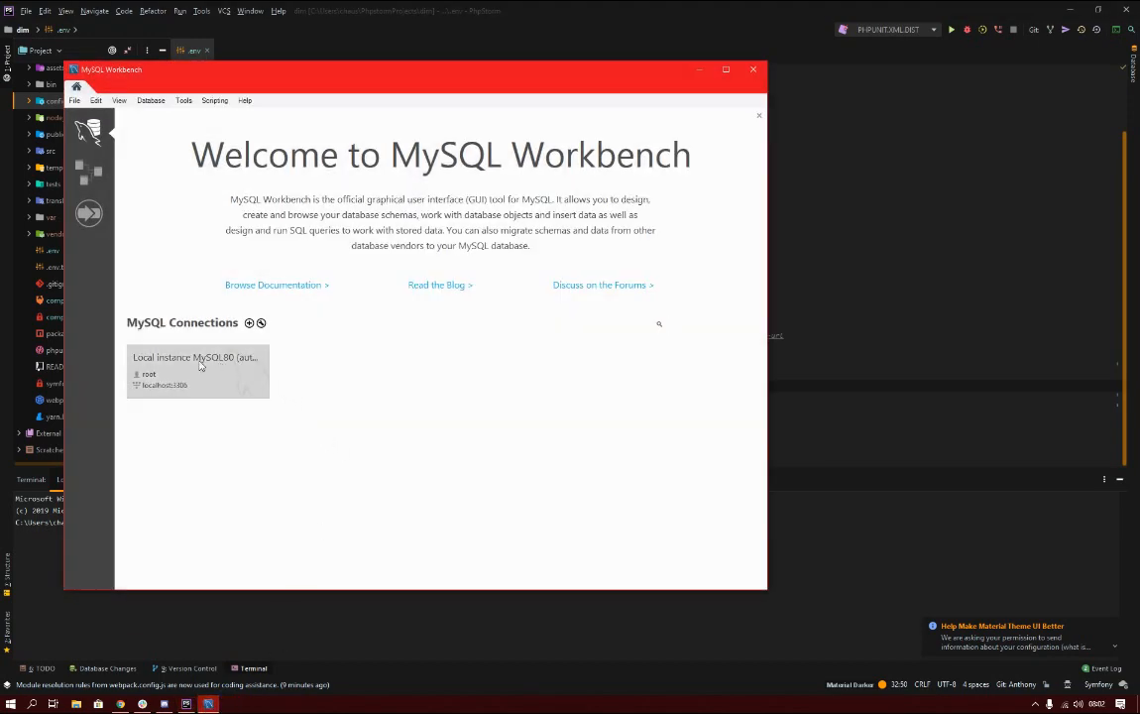
Open Local instance MySQL80, check Server Status, then view and widen the Client Connections list.
click(168, 377)
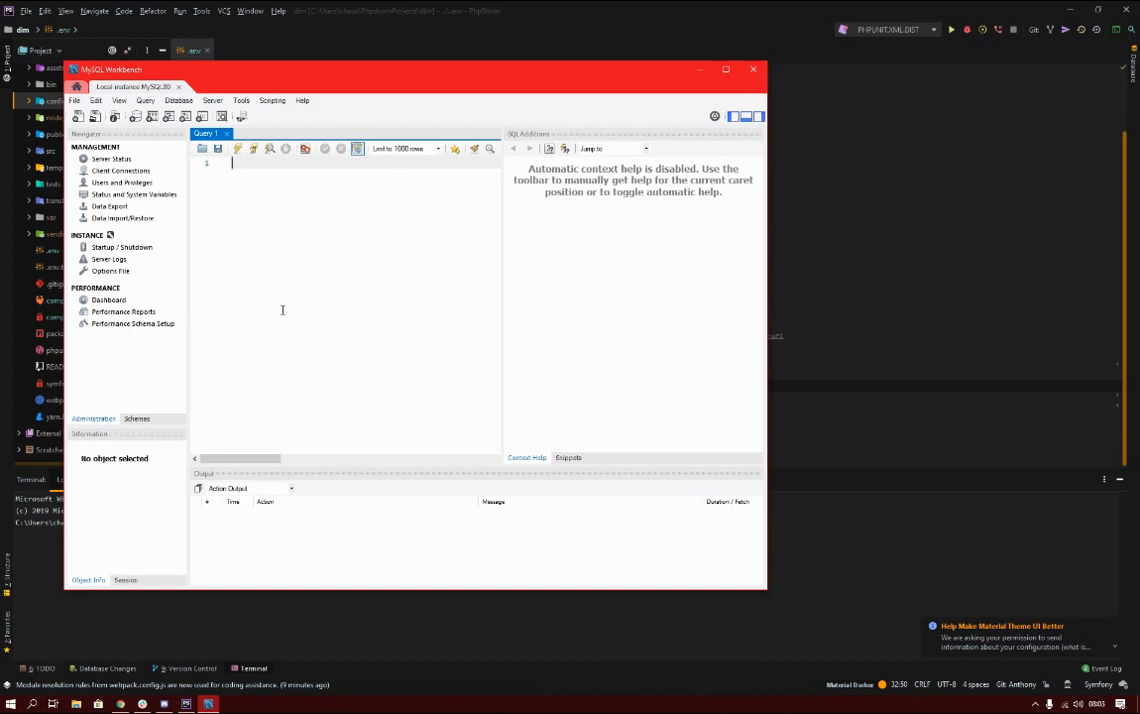
click(111, 159)
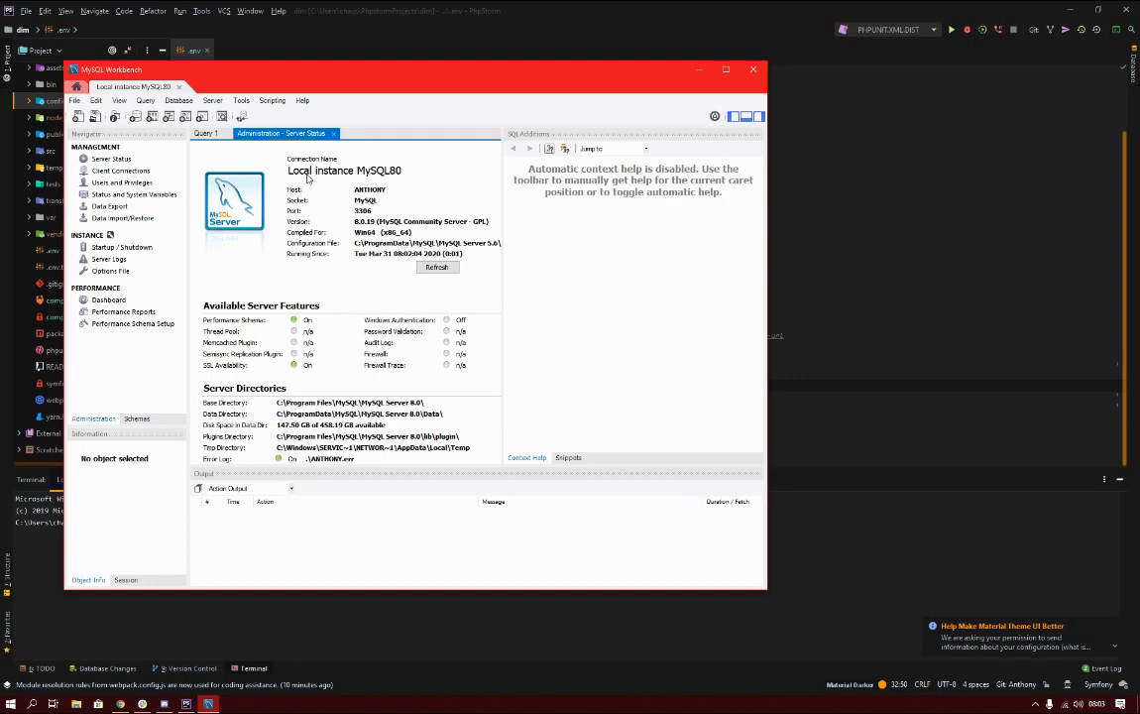
scroll(398, 271, down, 5)
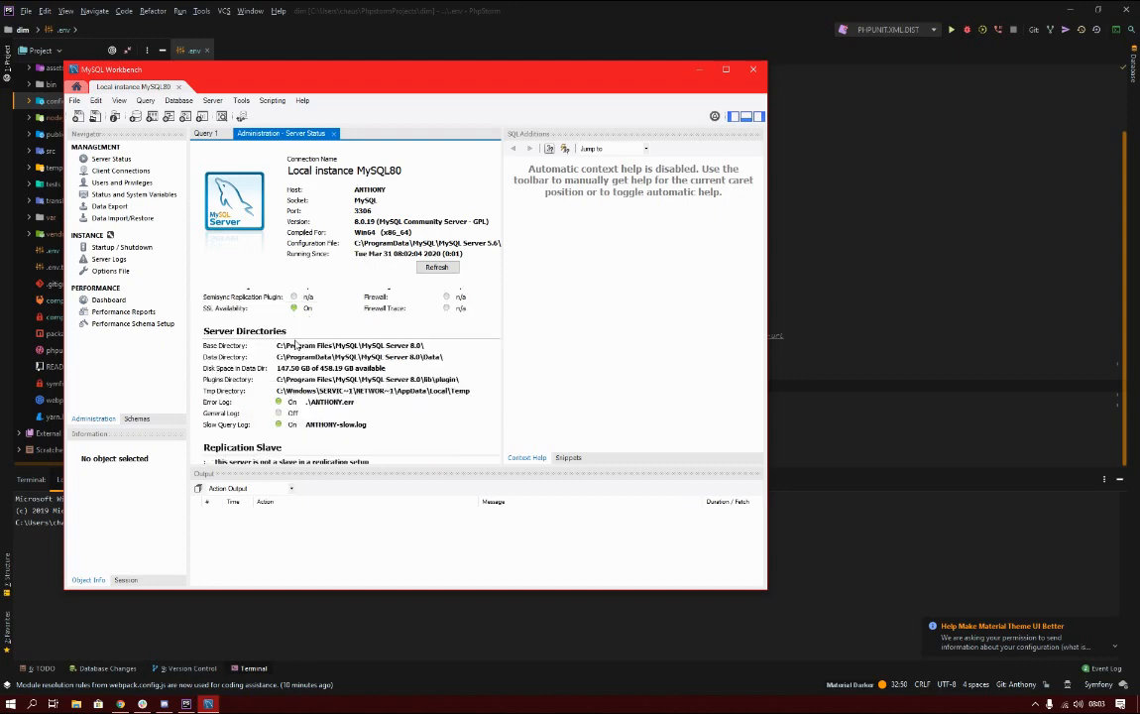
scroll(295, 347, up, 5)
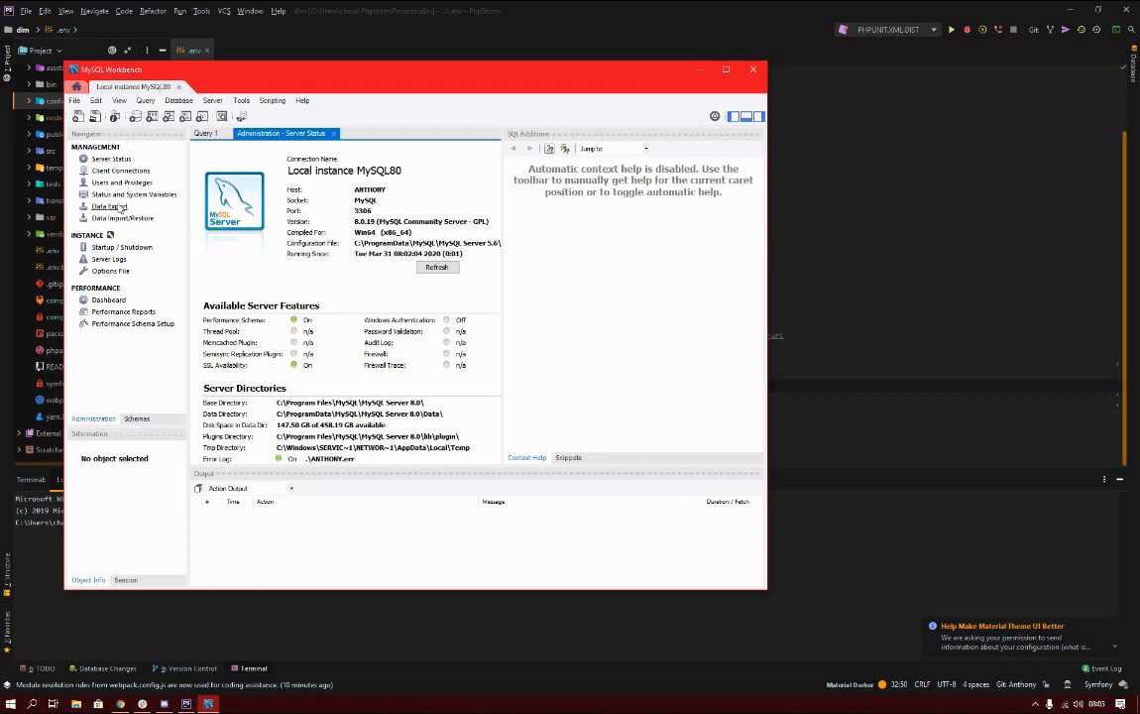
click(111, 170)
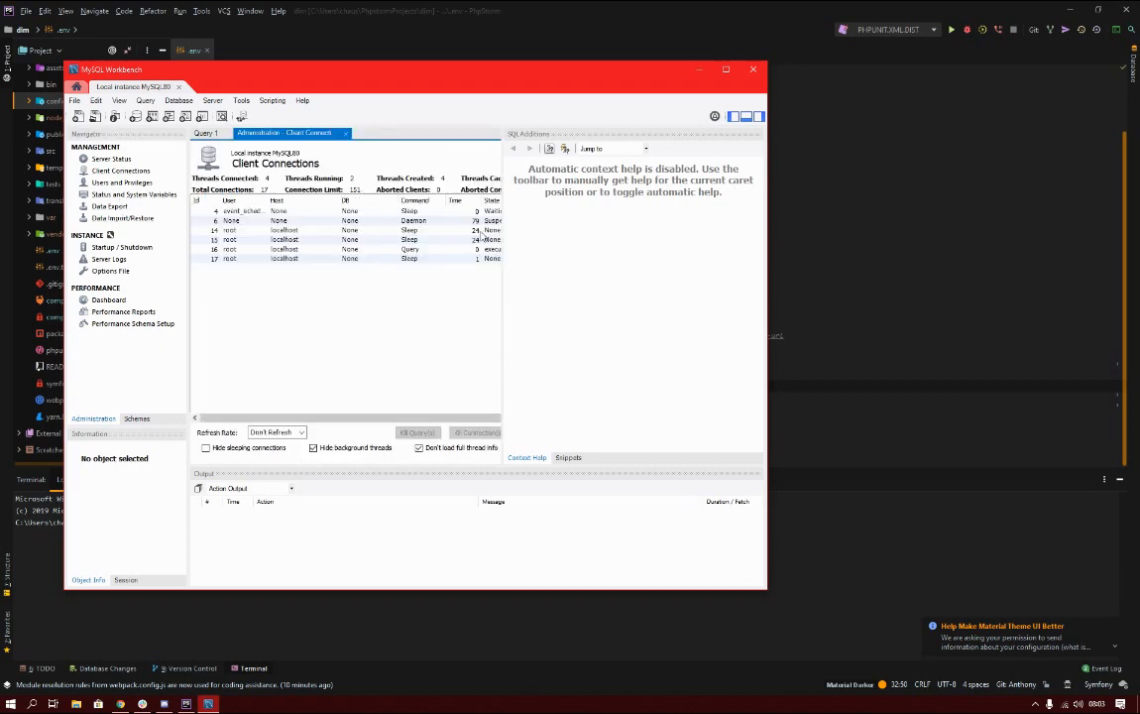
drag(506, 257, 586, 260)
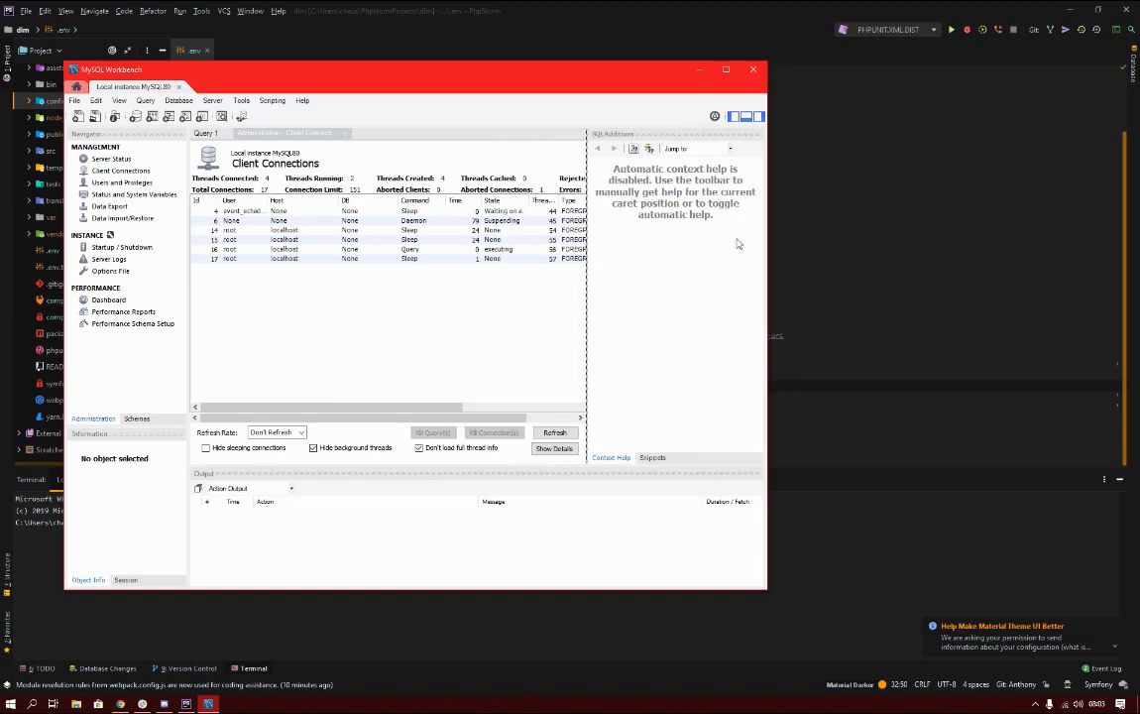
In DATABASE_URL, replace user with root and password with the local MySQL account password.
click(698, 69)
double_click(301, 385)
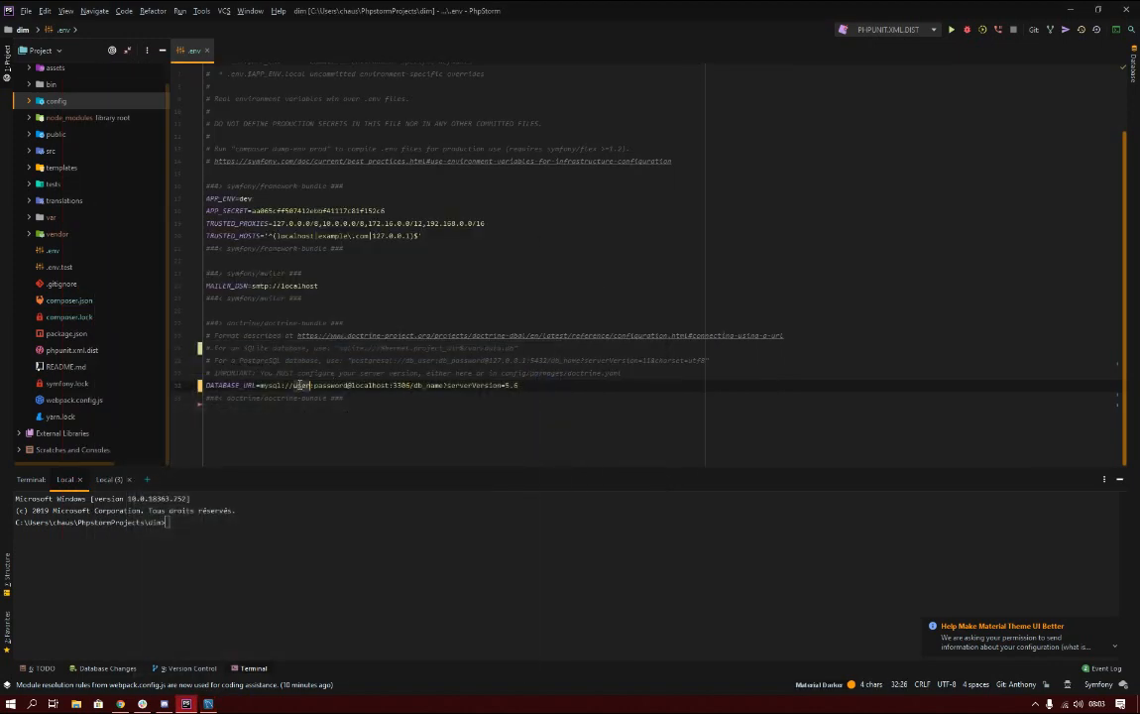
text(roo)
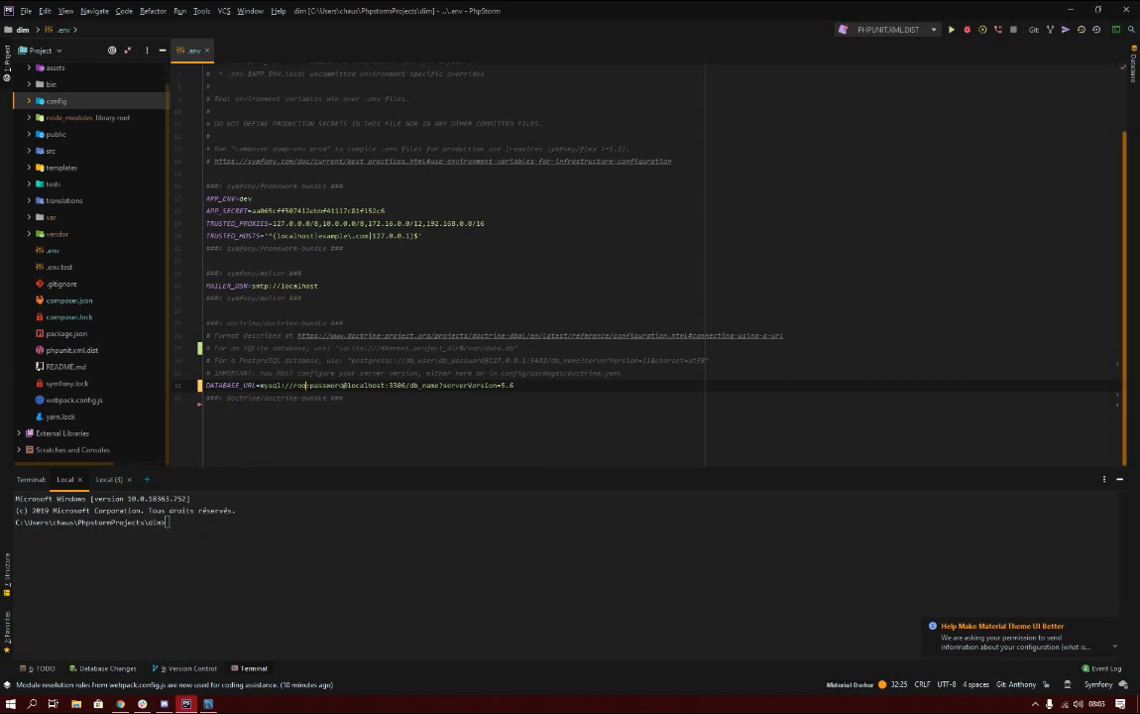
text(t)
double_click(332, 385)
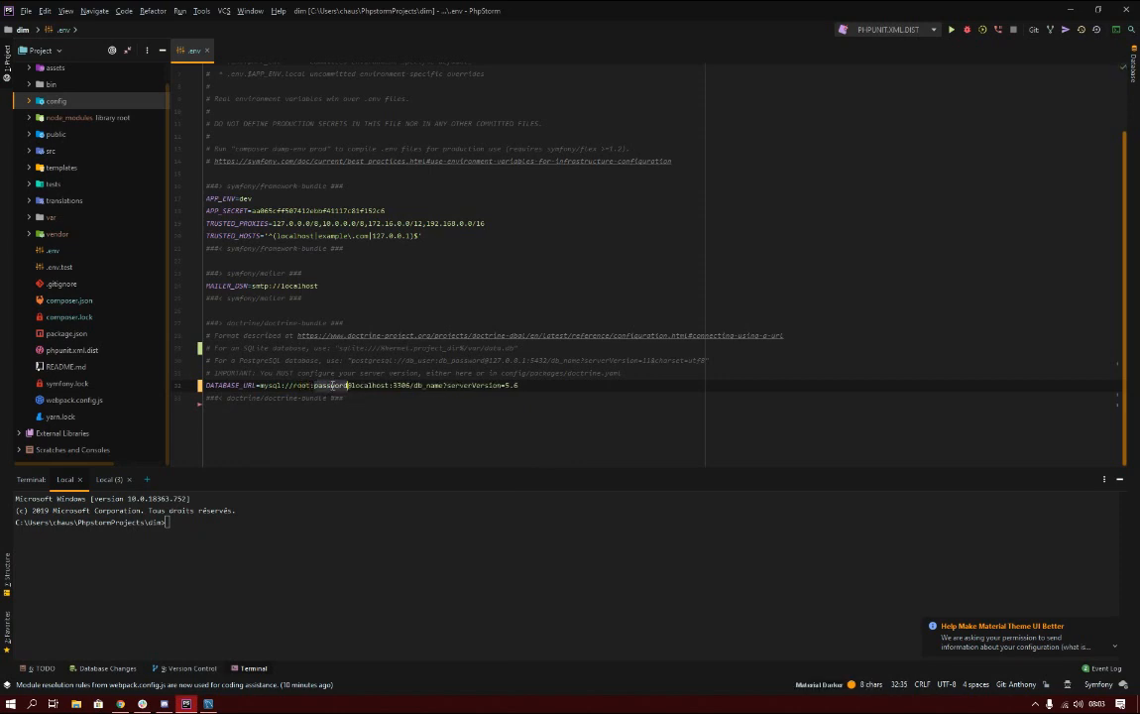
text(Au)
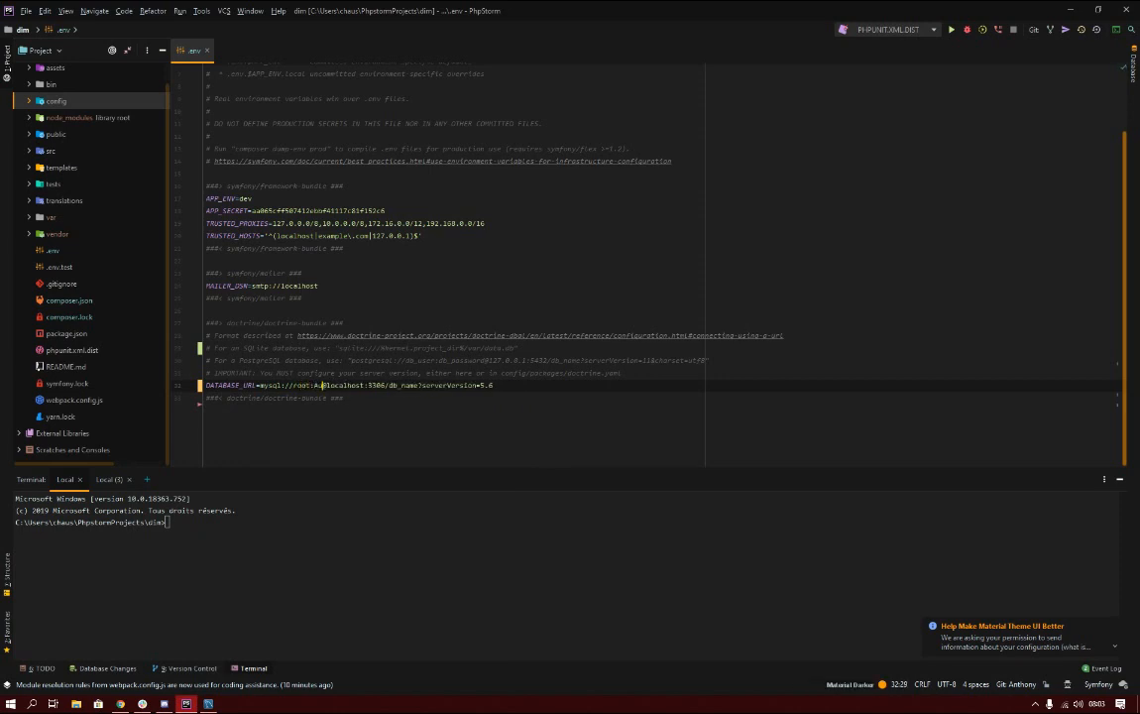
text(KrewFunding)
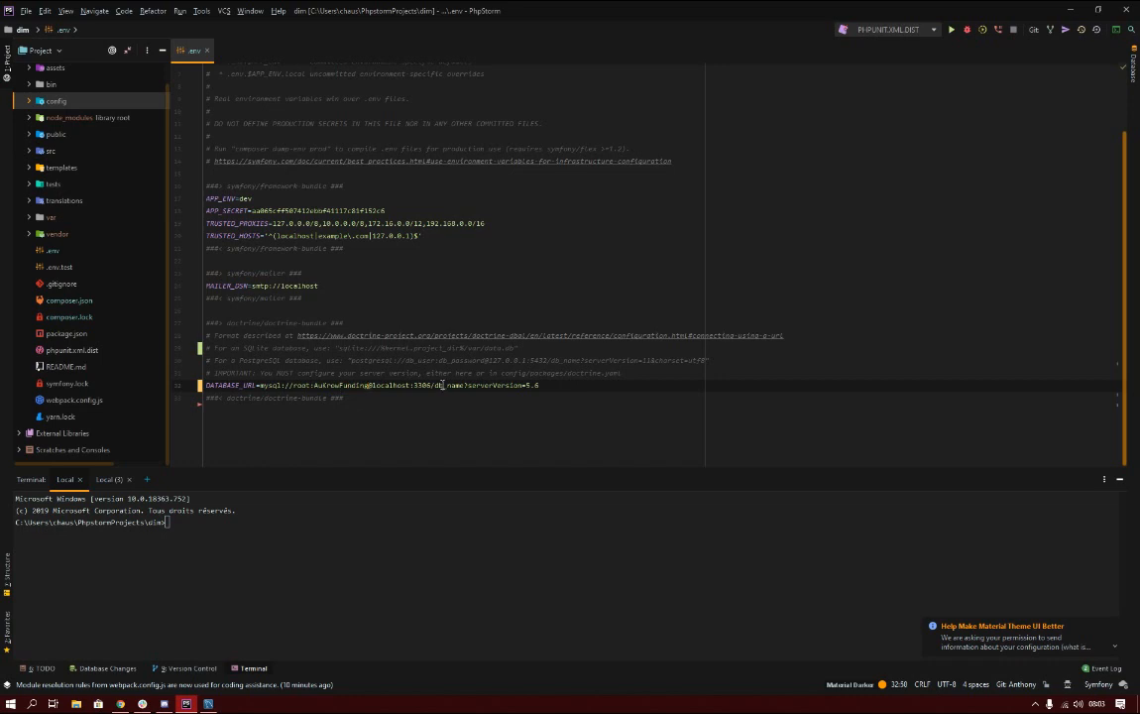
Replace the db_name placeholder with the lowercase database name aukrowfunding.
double_click(442, 385)
double_click(340, 384)
key(ctrl+c)
double_click(457, 386)
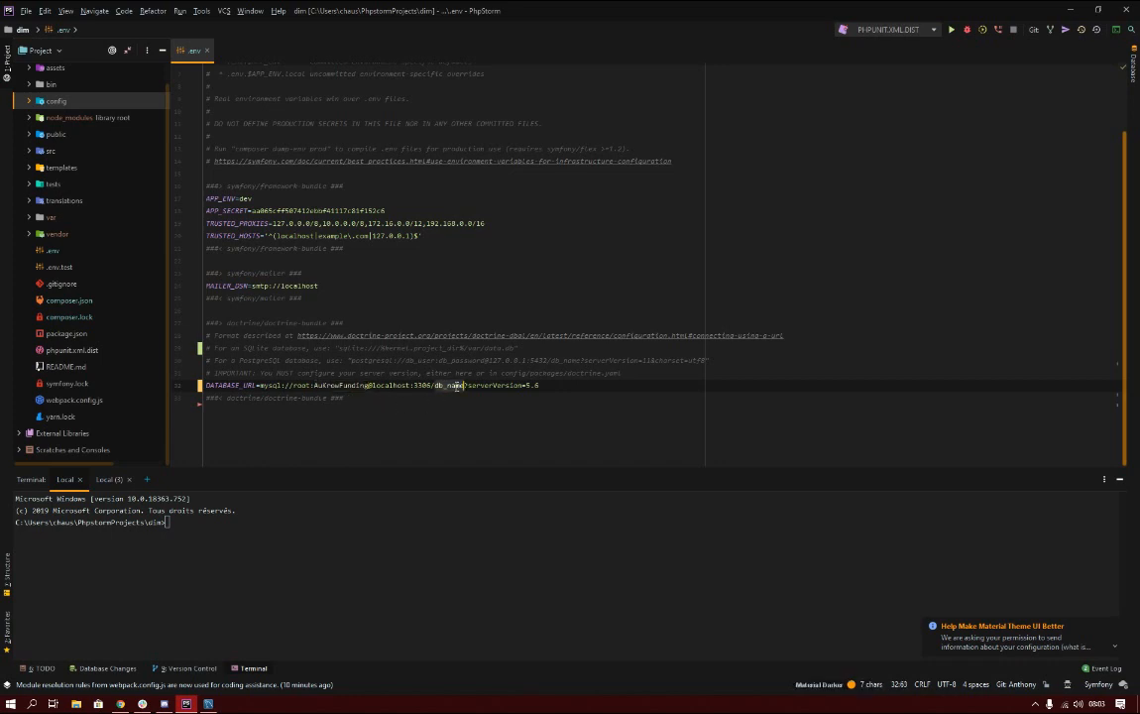
key(ctrl+v)
click(436, 385)
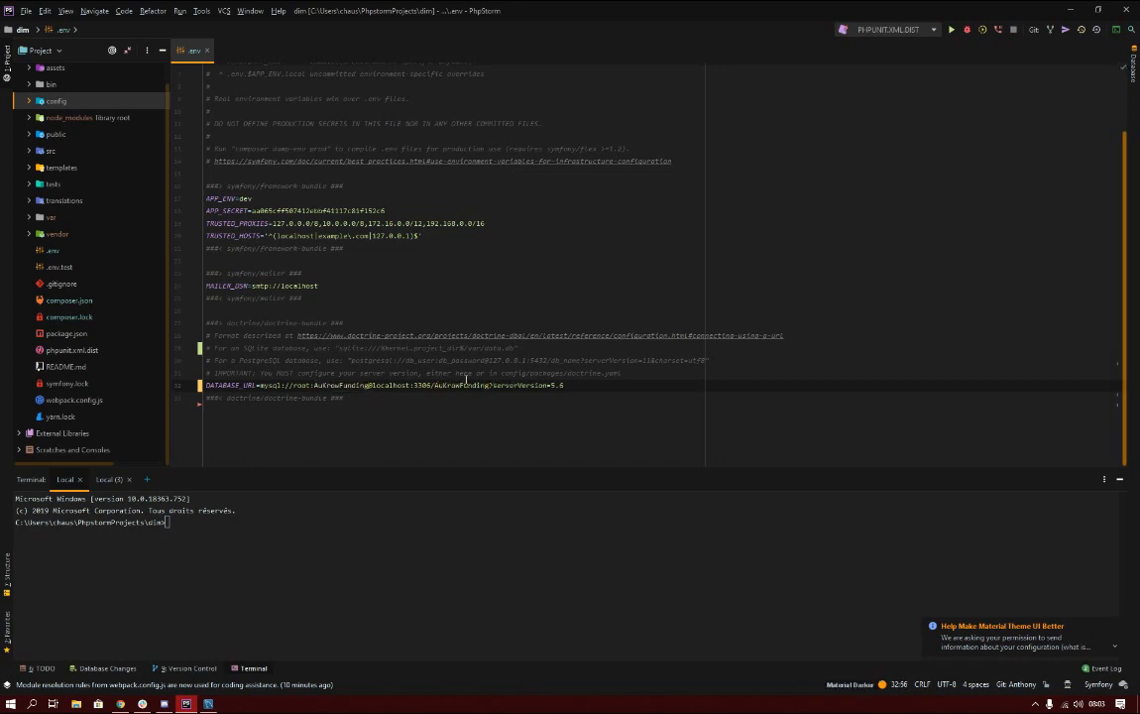
key(Right)
key(BackSpace)
text(f)
click(514, 393)
click(106, 482)
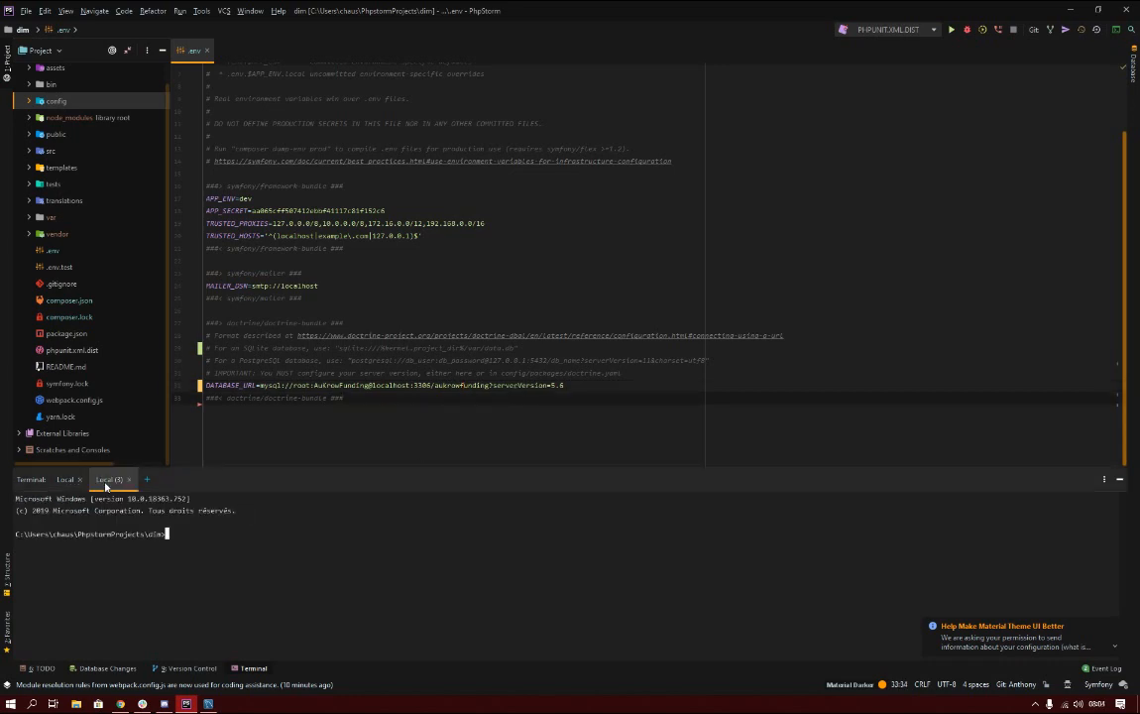
Start the Symfony local server with 'symfony serve', then move to a free Local terminal session.
triple_click(217, 549)
text(sy)
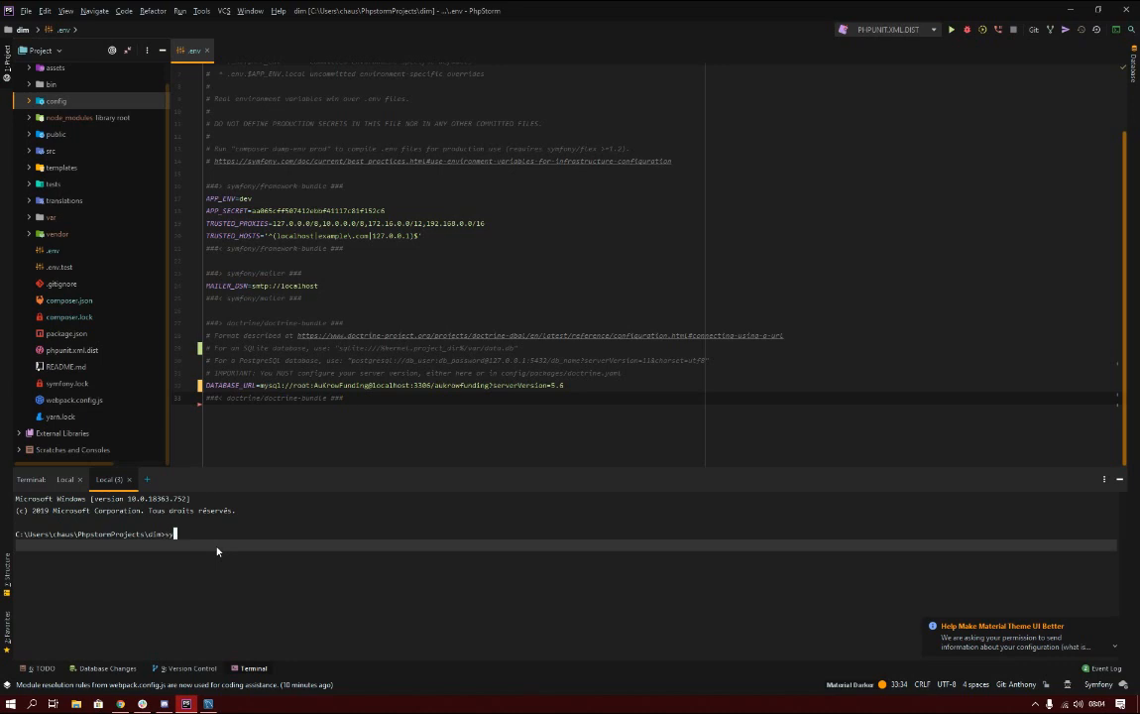
text(mfony serve)
key(Return)
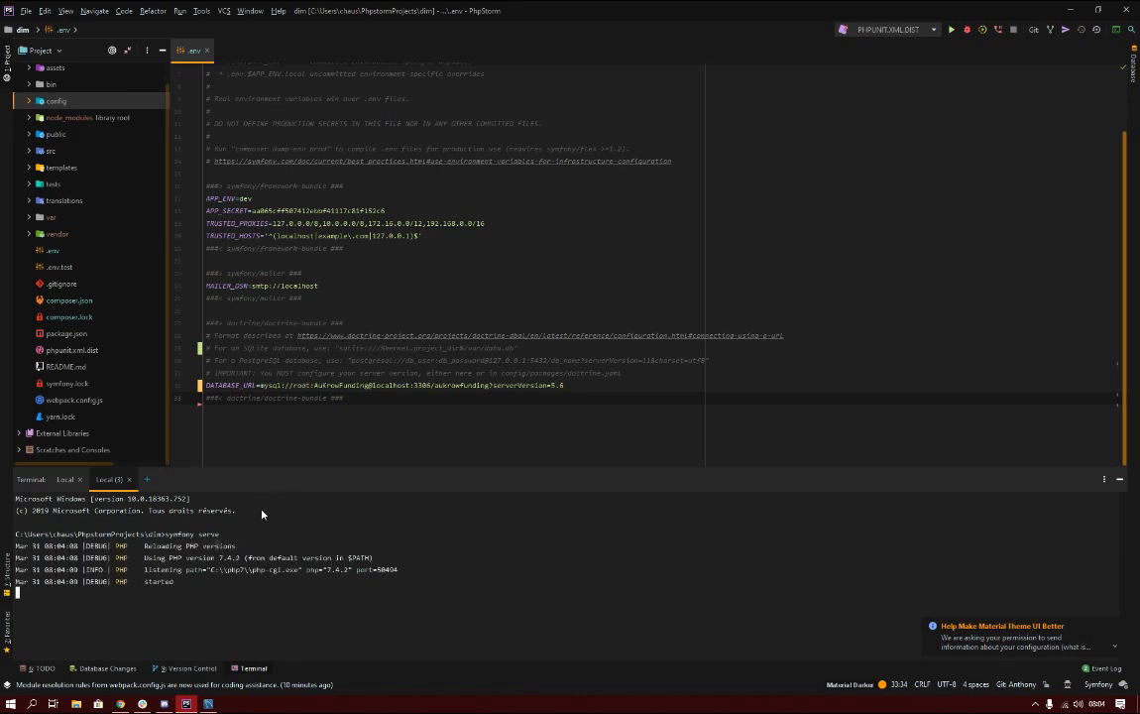
click(64, 479)
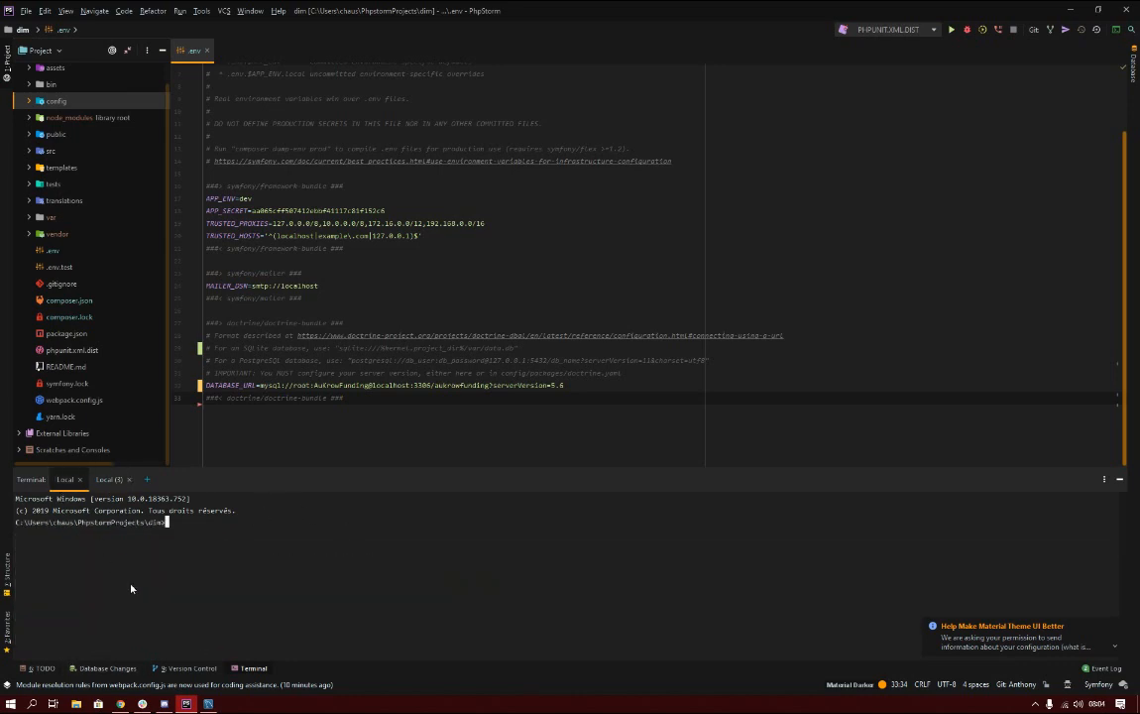
click(121, 705)
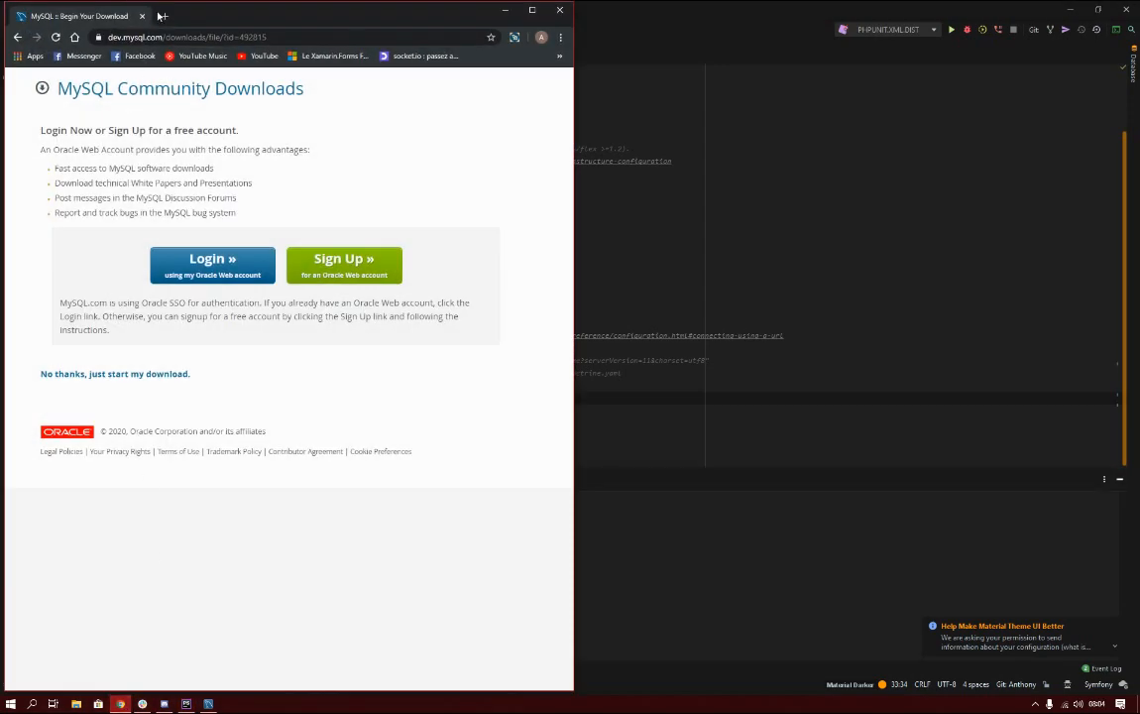
Search 'symfony doctrine' in a new Chrome tab and open the Databases and the Doctrine ORM docs.
click(164, 17)
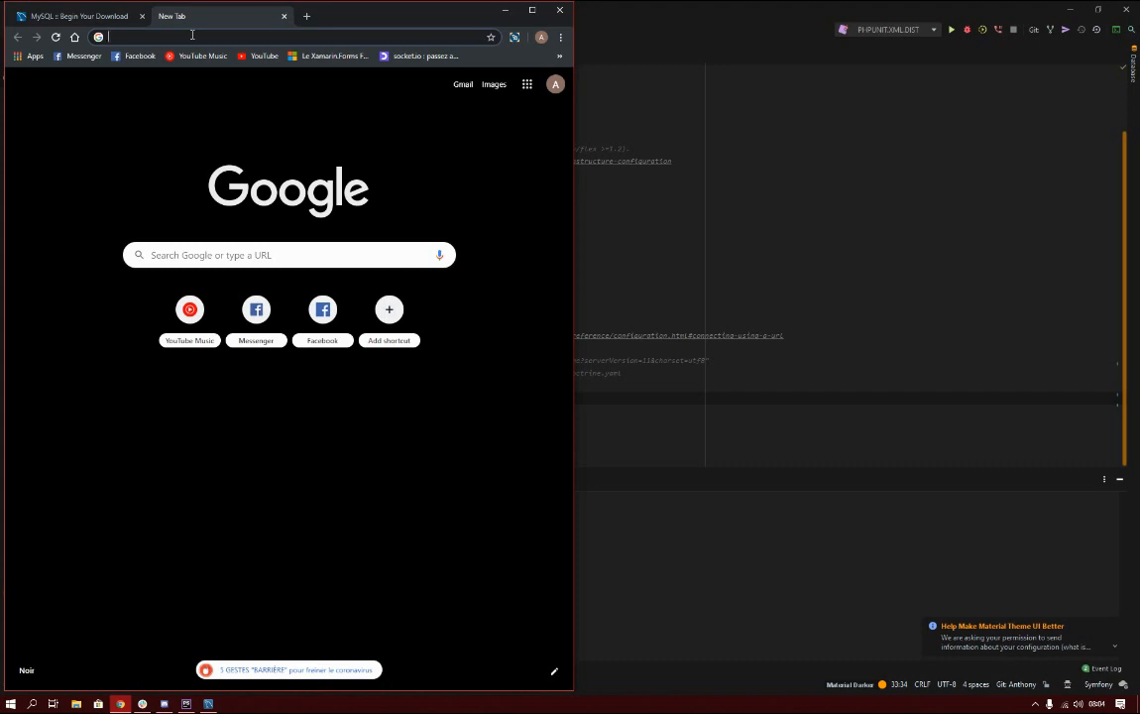
text(symfony d)
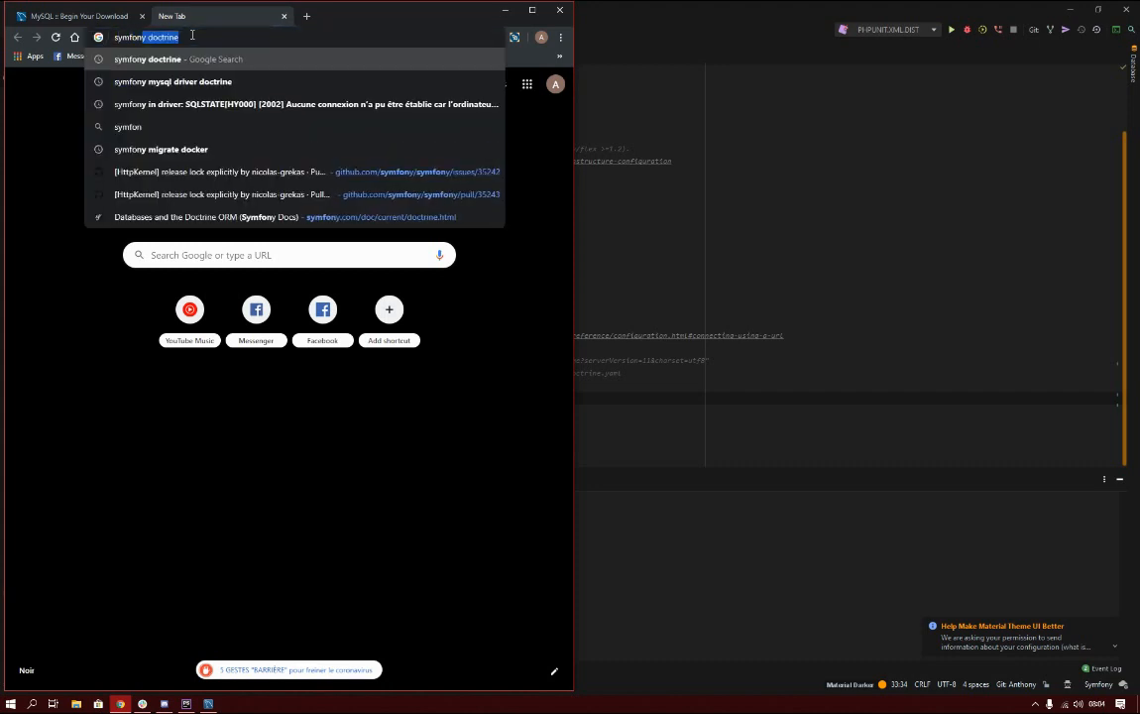
text(octrine)
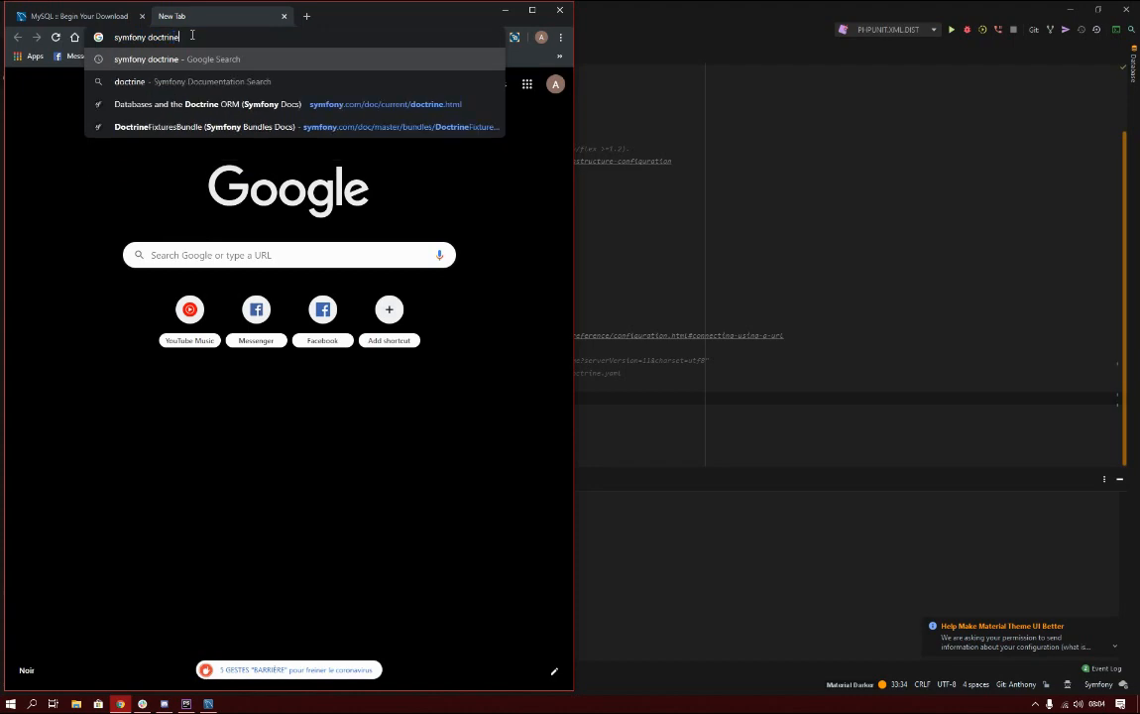
key(Return)
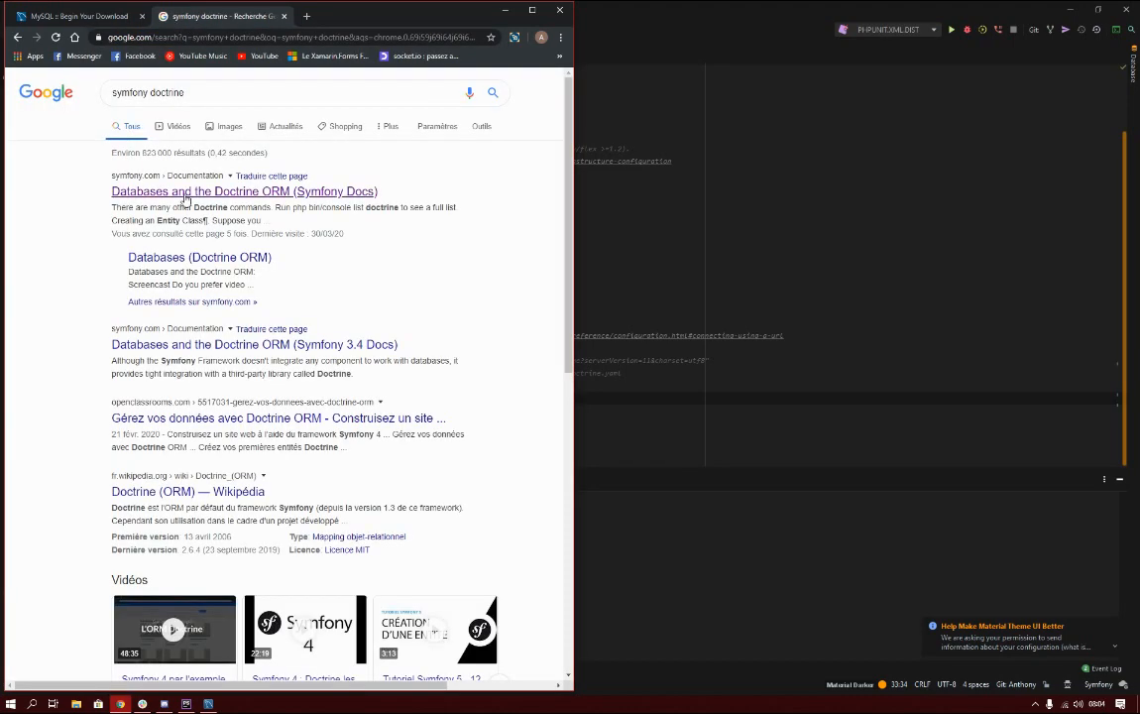
click(184, 182)
Select the doctrine:database:create command on the docs page, then return to PhpStorm.
scroll(185, 201, down, 5)
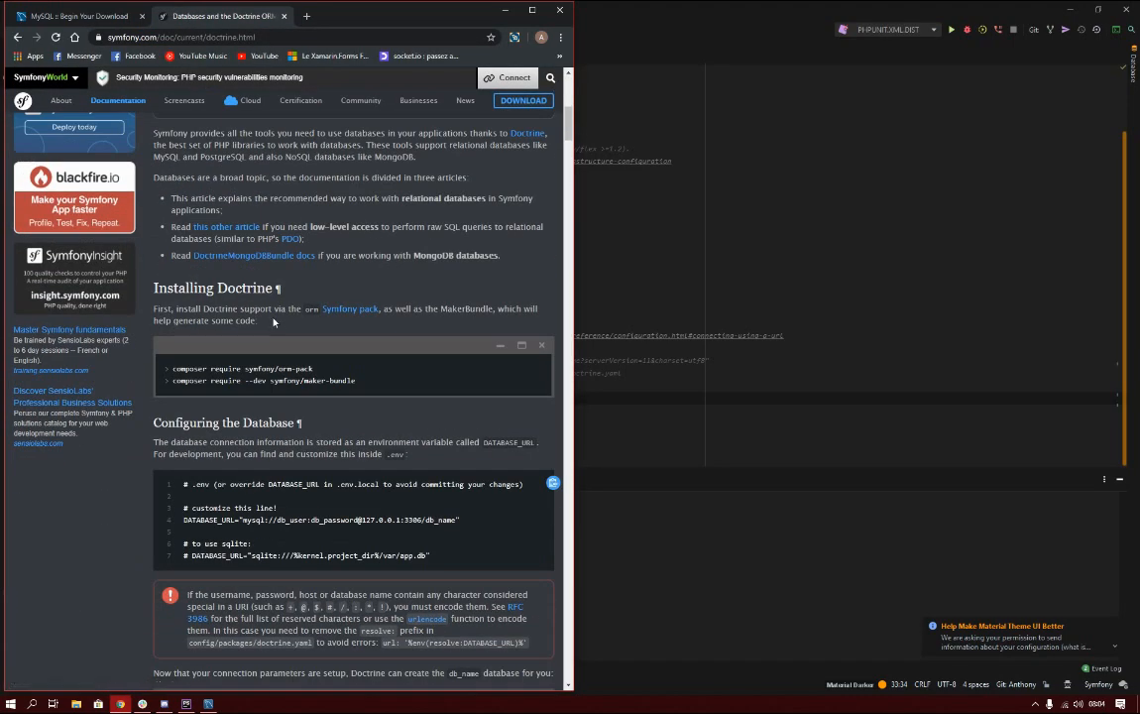
scroll(294, 327, down, 6)
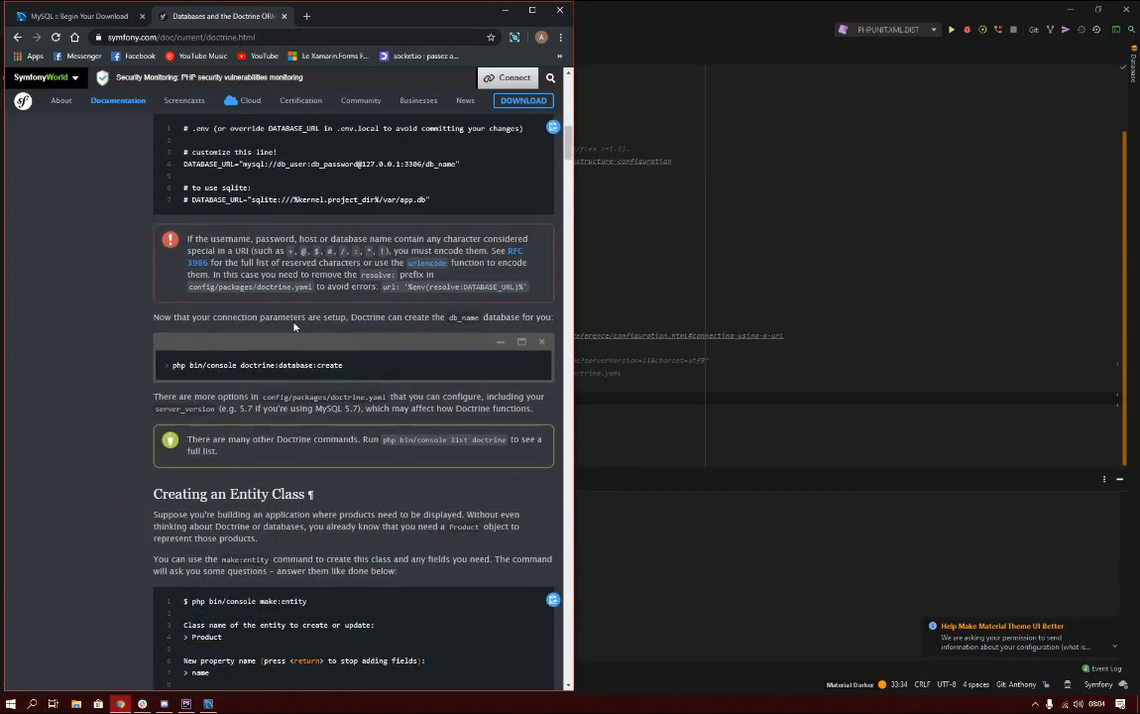
drag(351, 366, 174, 367)
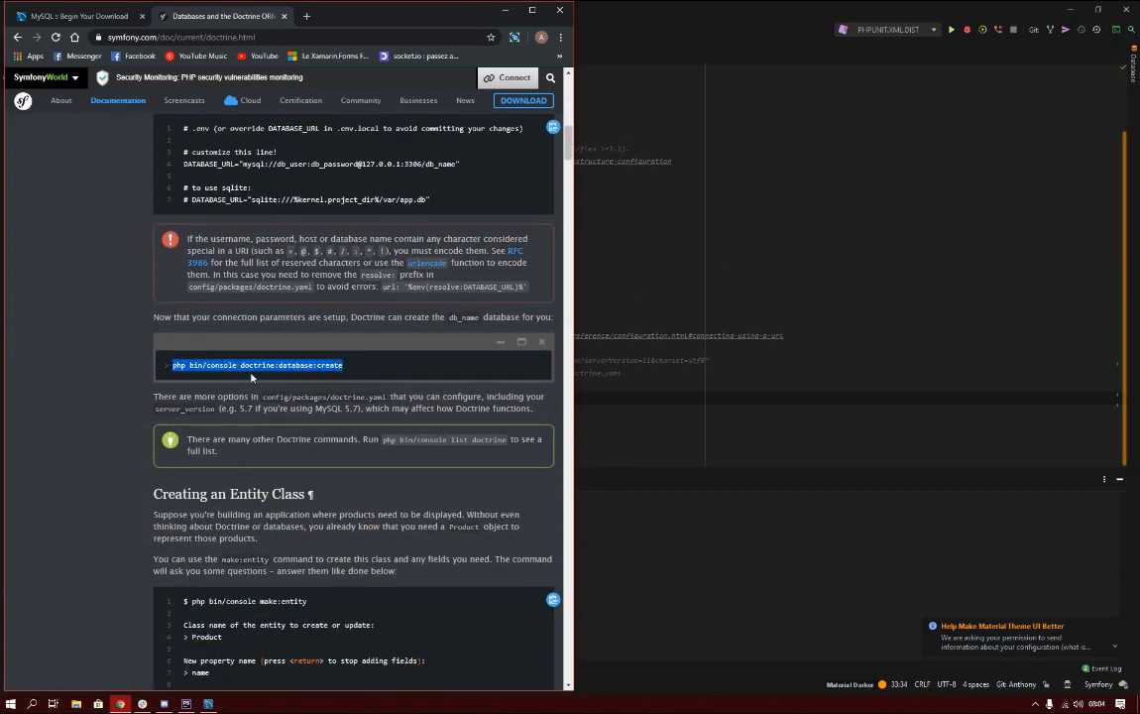
click(659, 461)
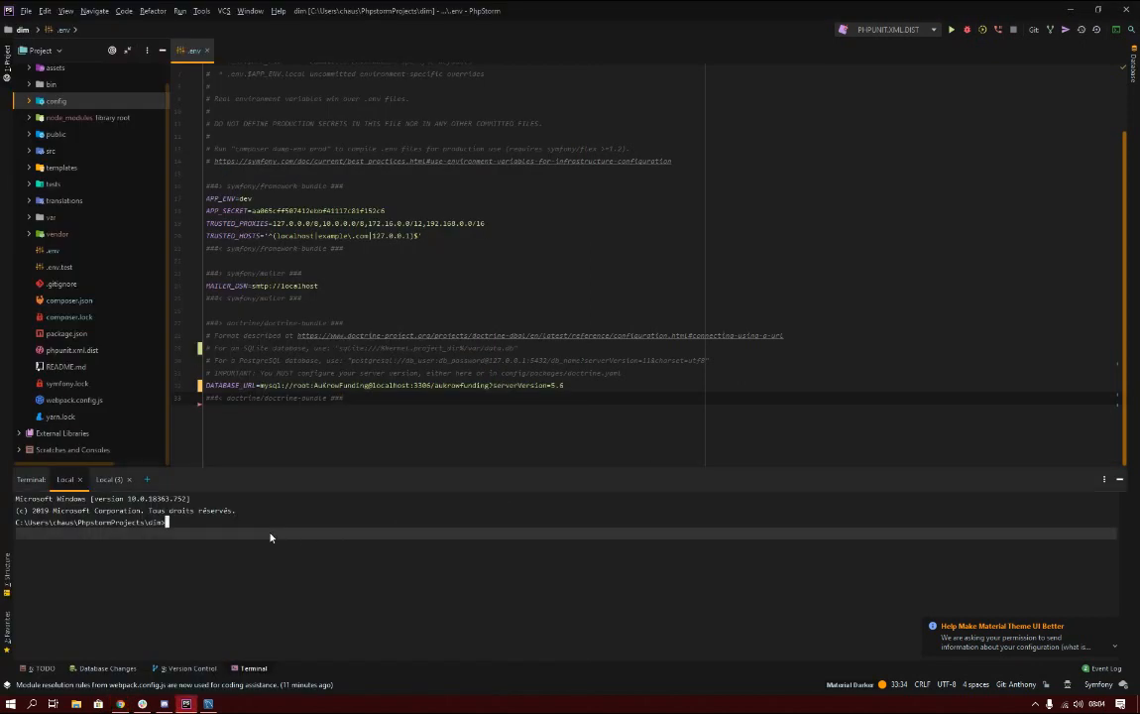
Copy doctrine:database:create from the docs and run it in the terminal, creating database 'aukrowfunding'.
key(Return)
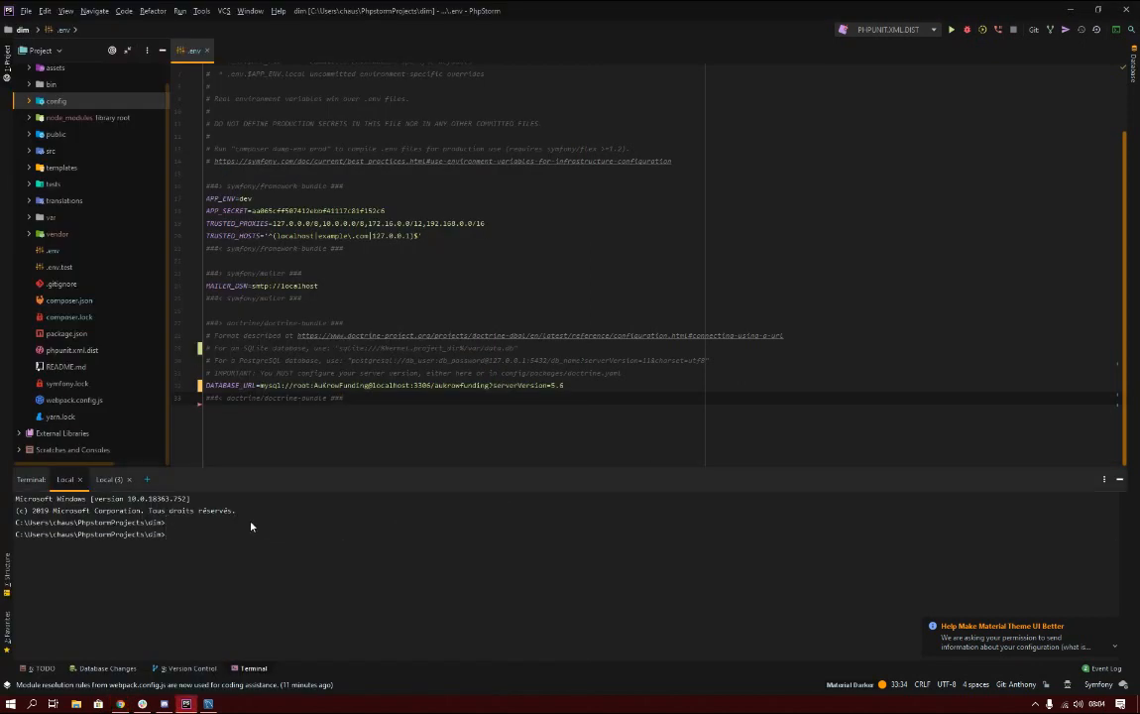
right_click(257, 537)
key(Escape)
key(Return)
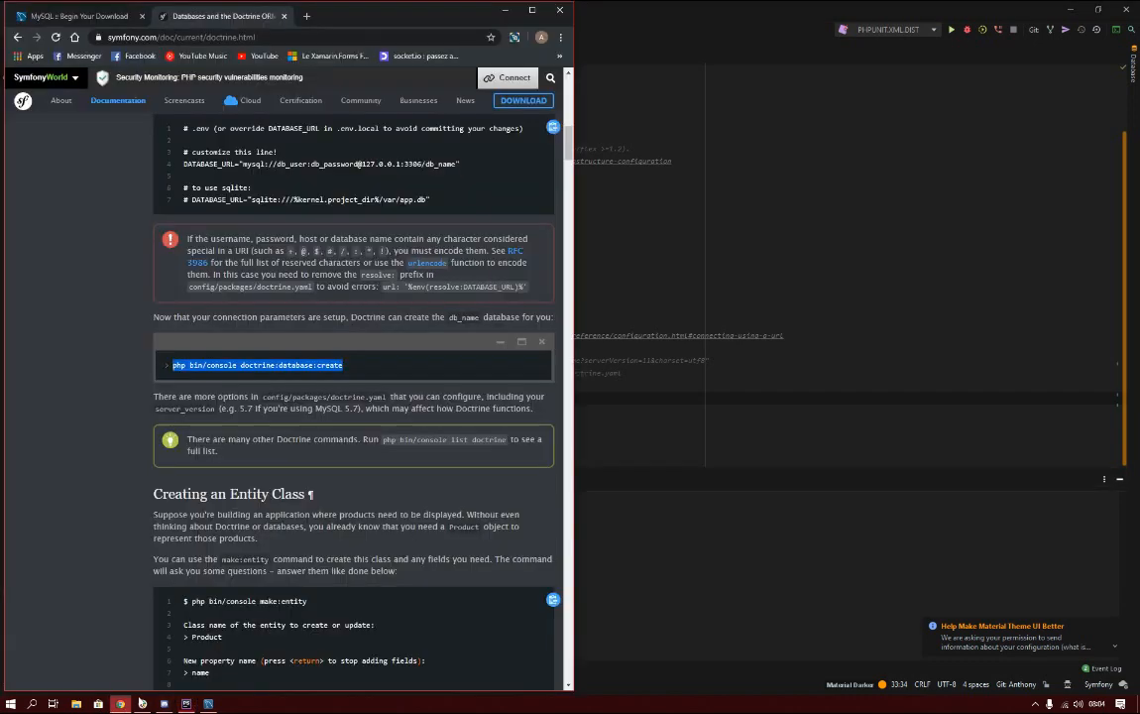
click(120, 703)
right_click(241, 328)
click(253, 336)
click(627, 478)
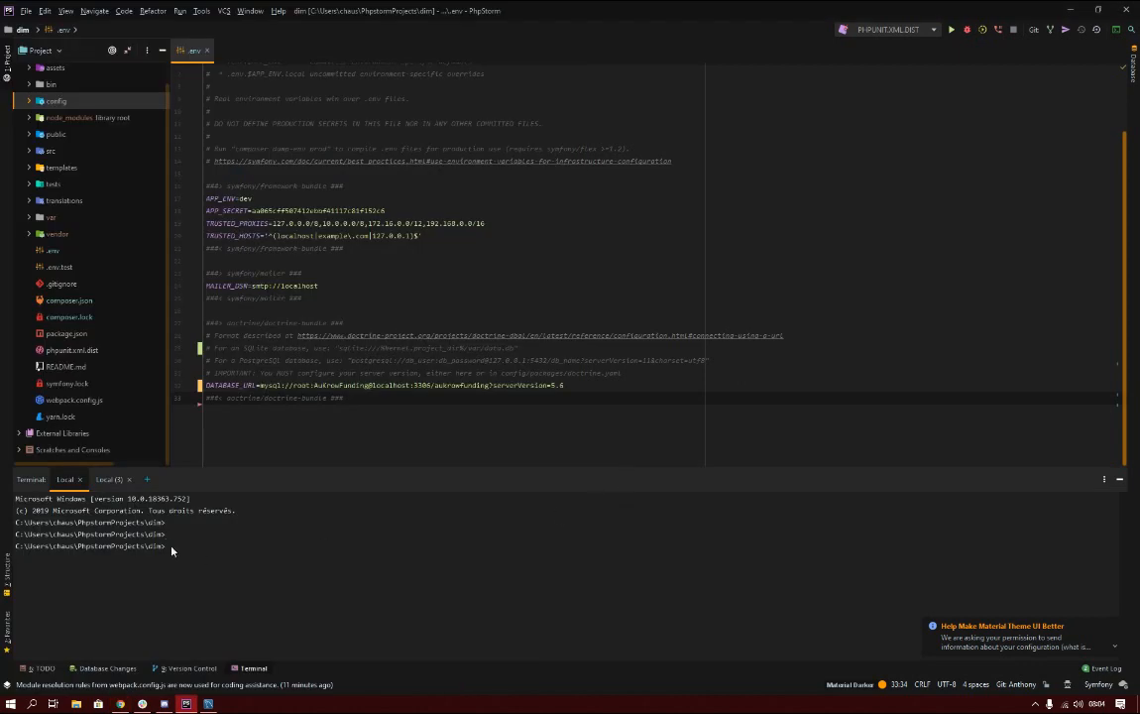
key(ctrl+v)
key(Return)
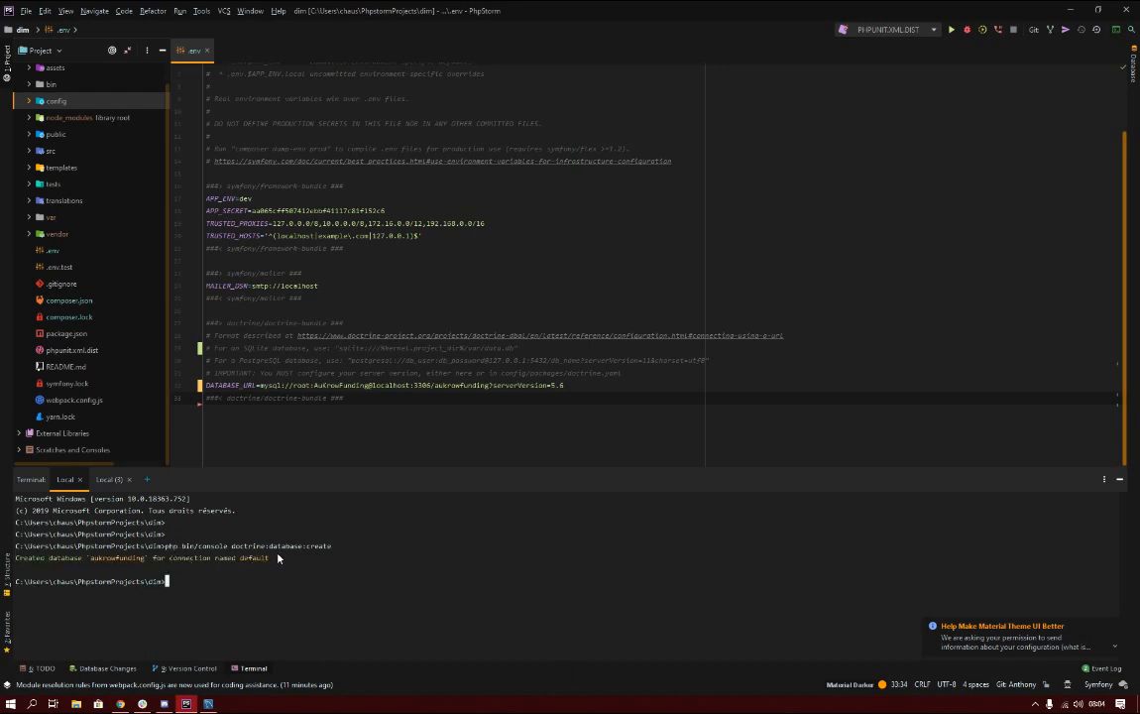
Select the 'Created database' output, then return focus to the DATABASE_URL line in .env.
drag(252, 563, 32, 551)
click(220, 579)
drag(237, 386, 243, 386)
scroll(109, 284, up, 1)
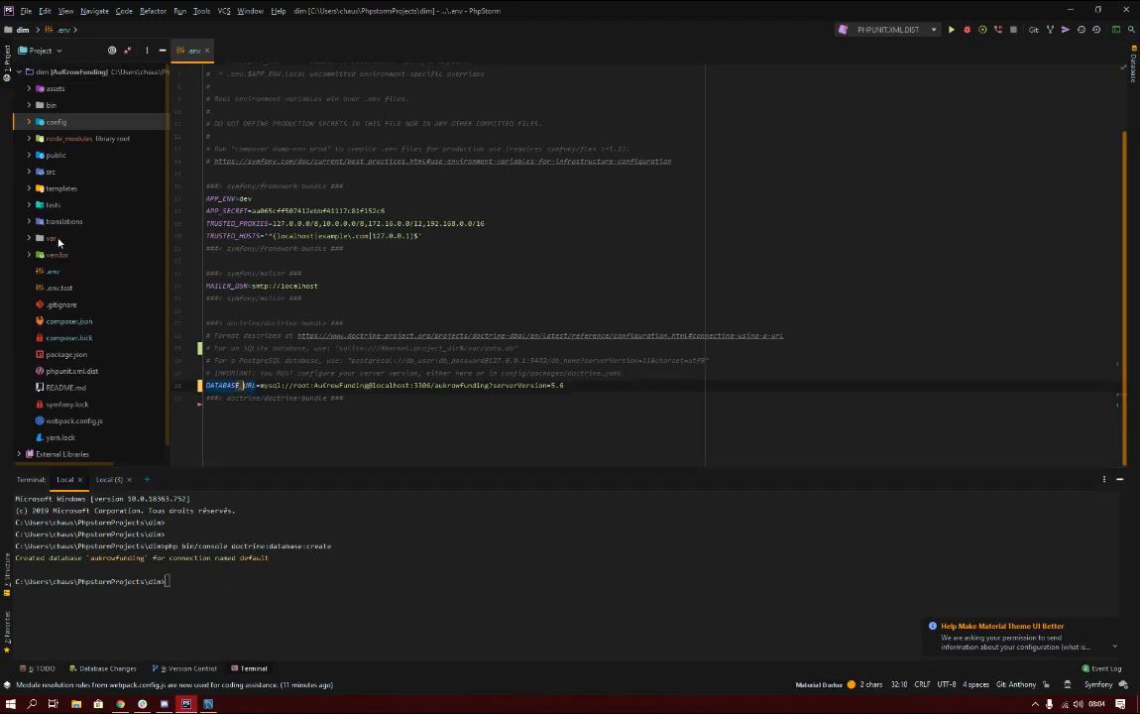
Check that config/packages/doctrine.yaml sets dbal url to '%env(resolve:DATABASE_URL)%', then reopen .env.
click(28, 122)
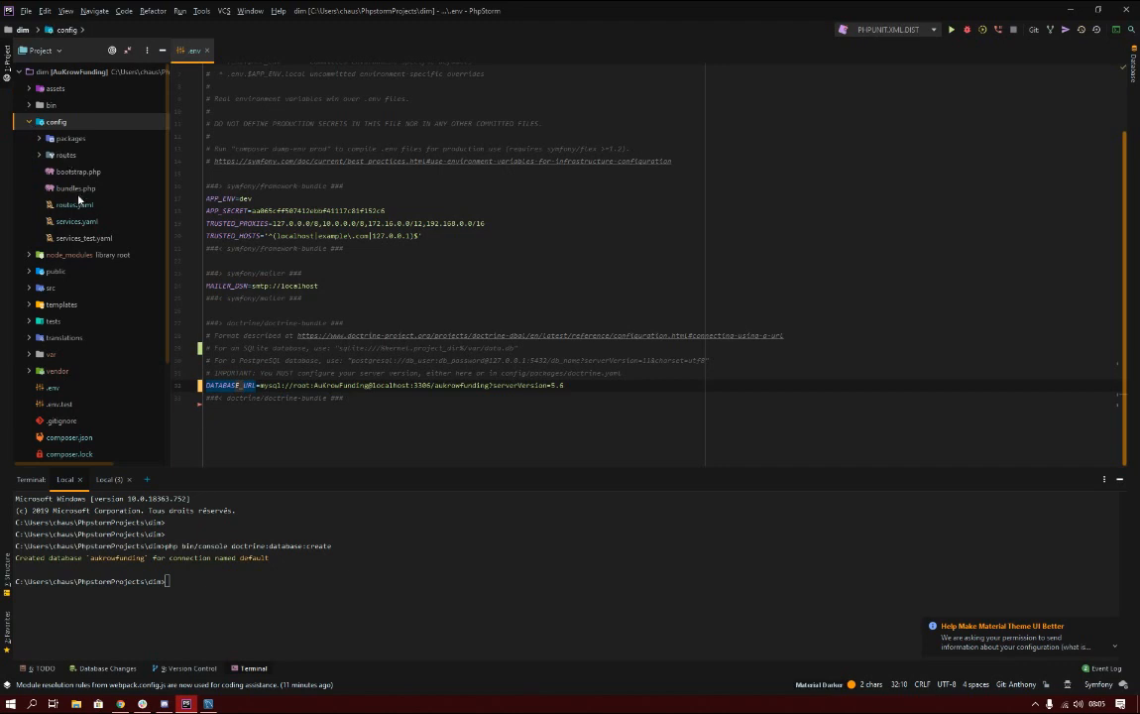
click(38, 137)
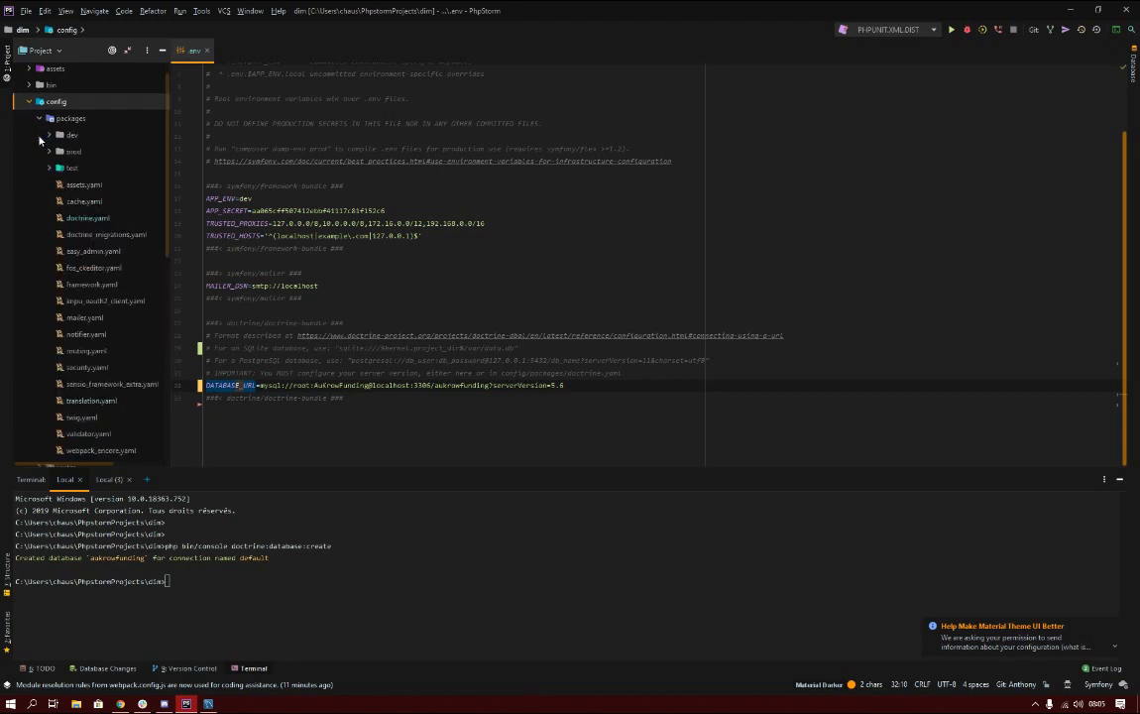
double_click(85, 219)
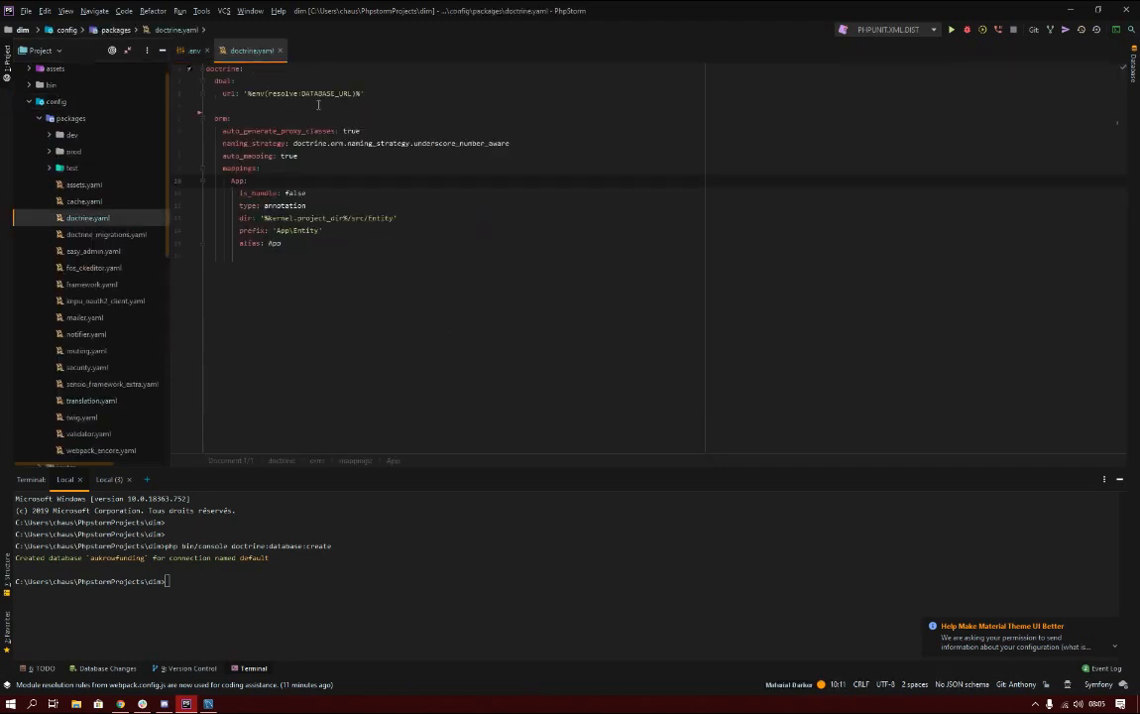
drag(373, 93, 176, 79)
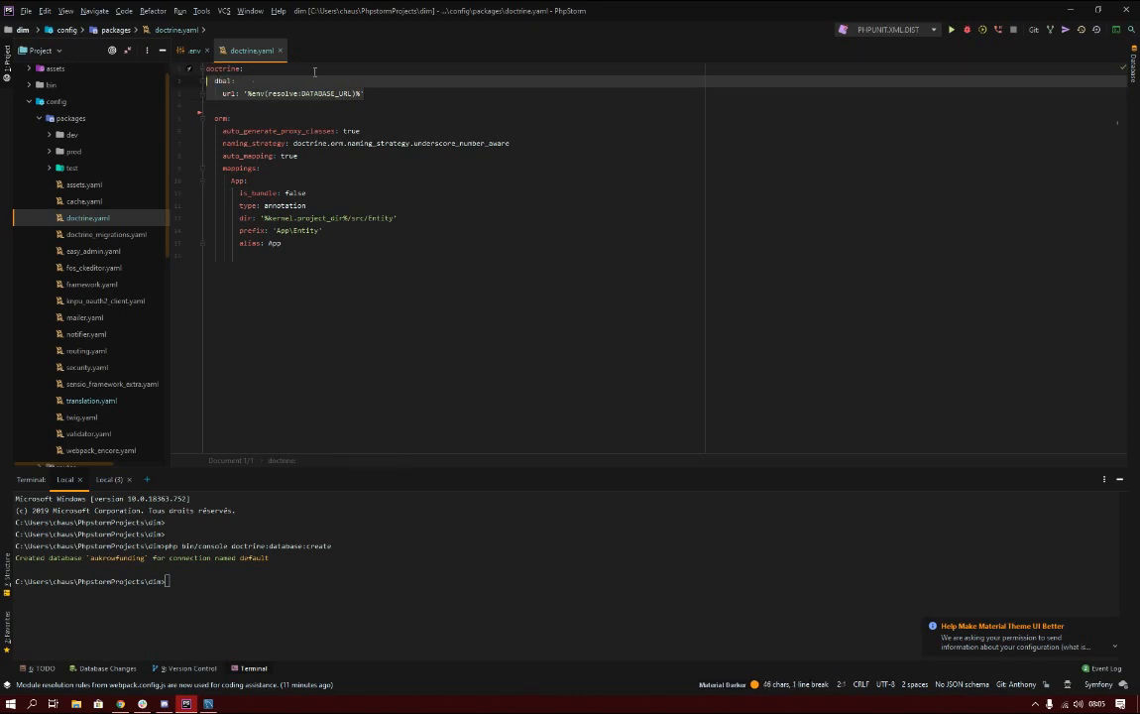
scroll(147, 190, down, 10)
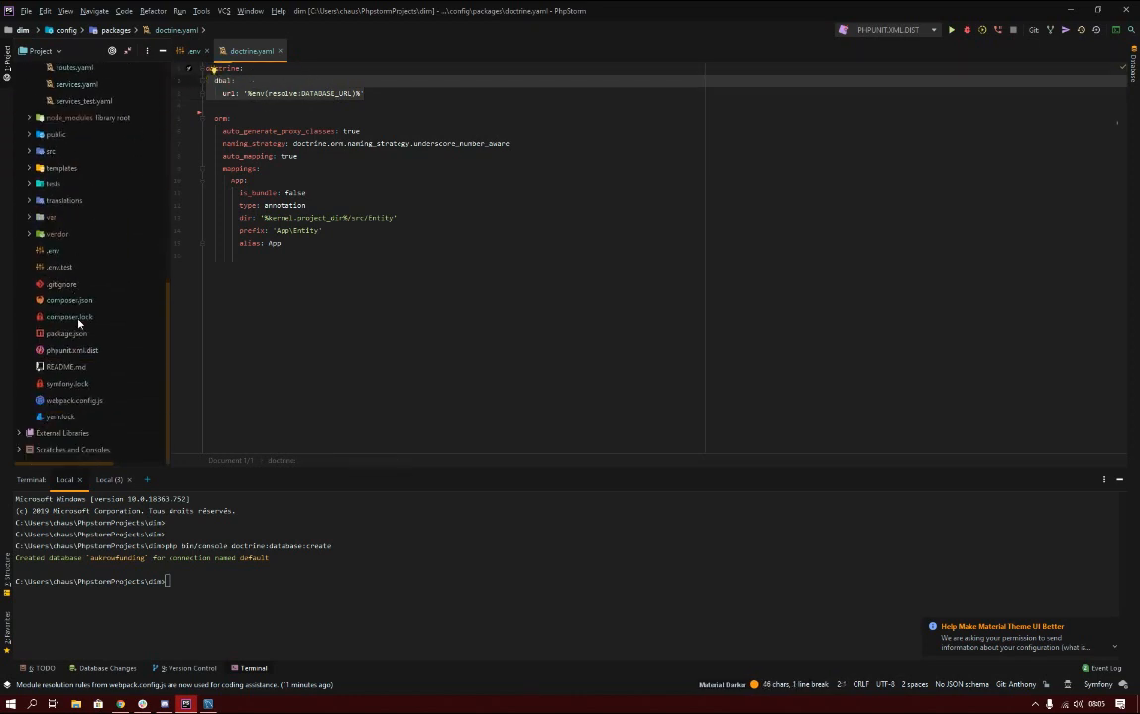
double_click(52, 250)
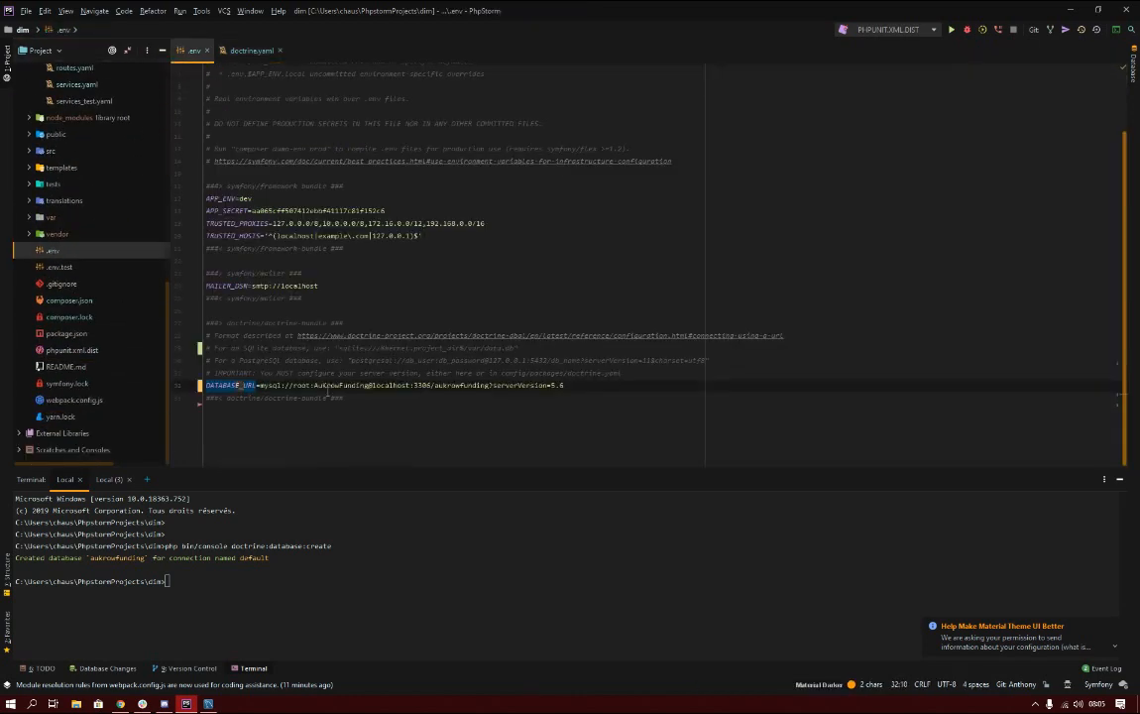
click(574, 386)
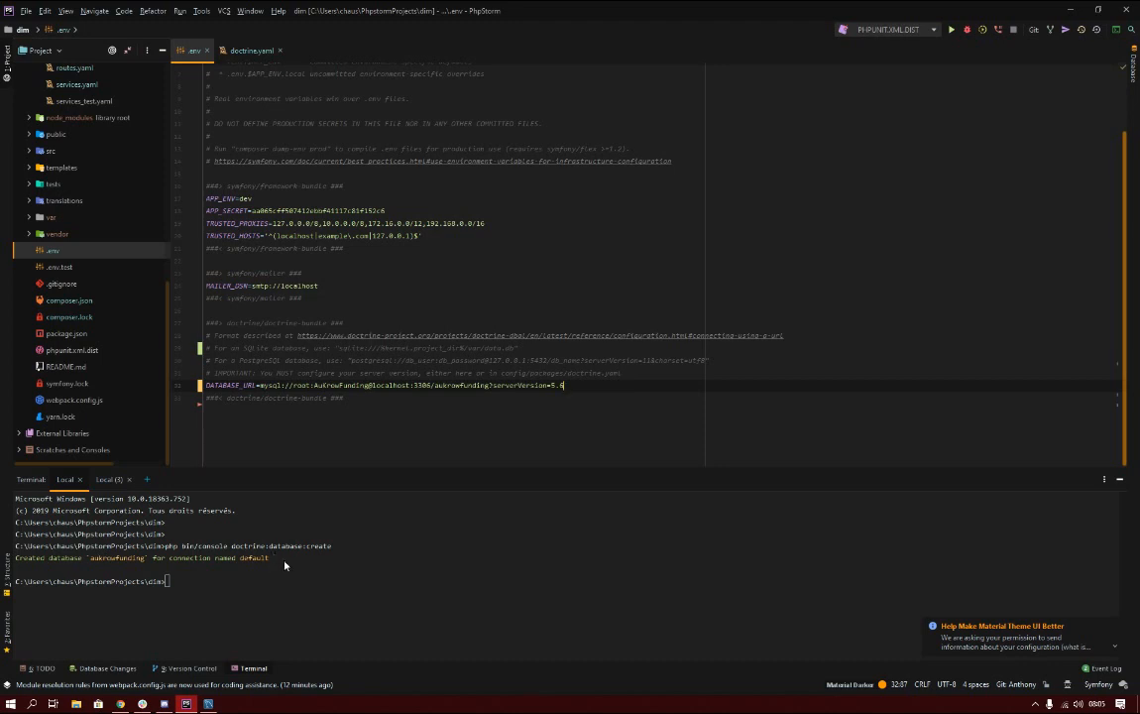
click(214, 582)
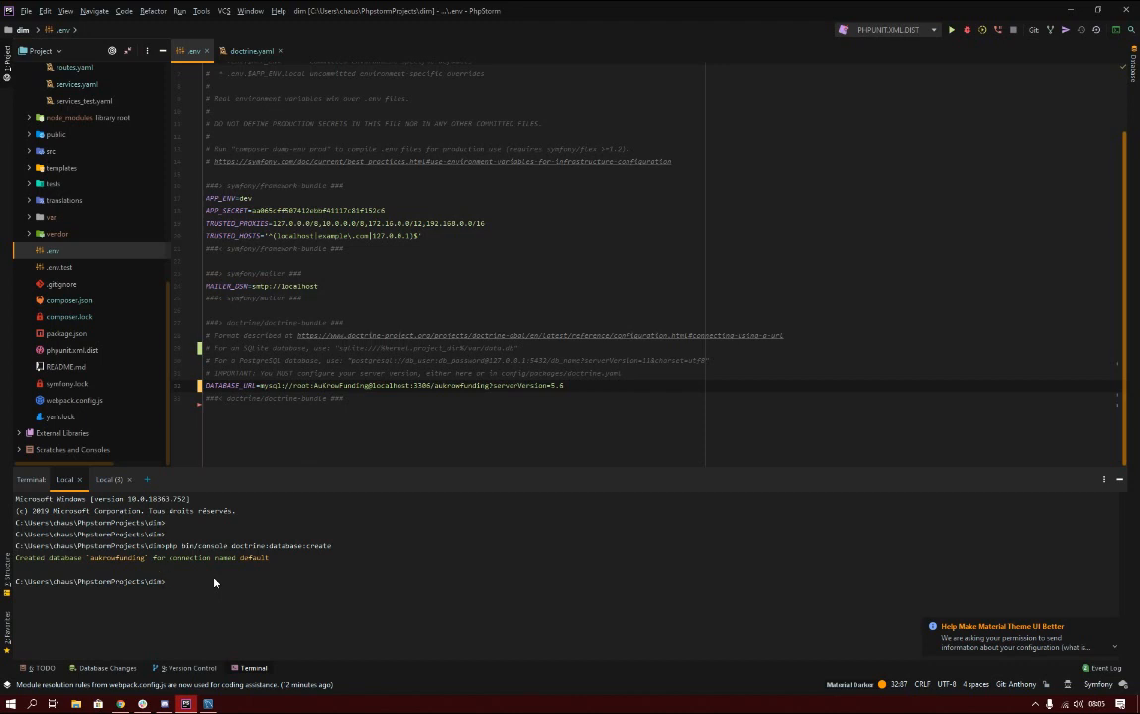
mouse_move(123, 705)
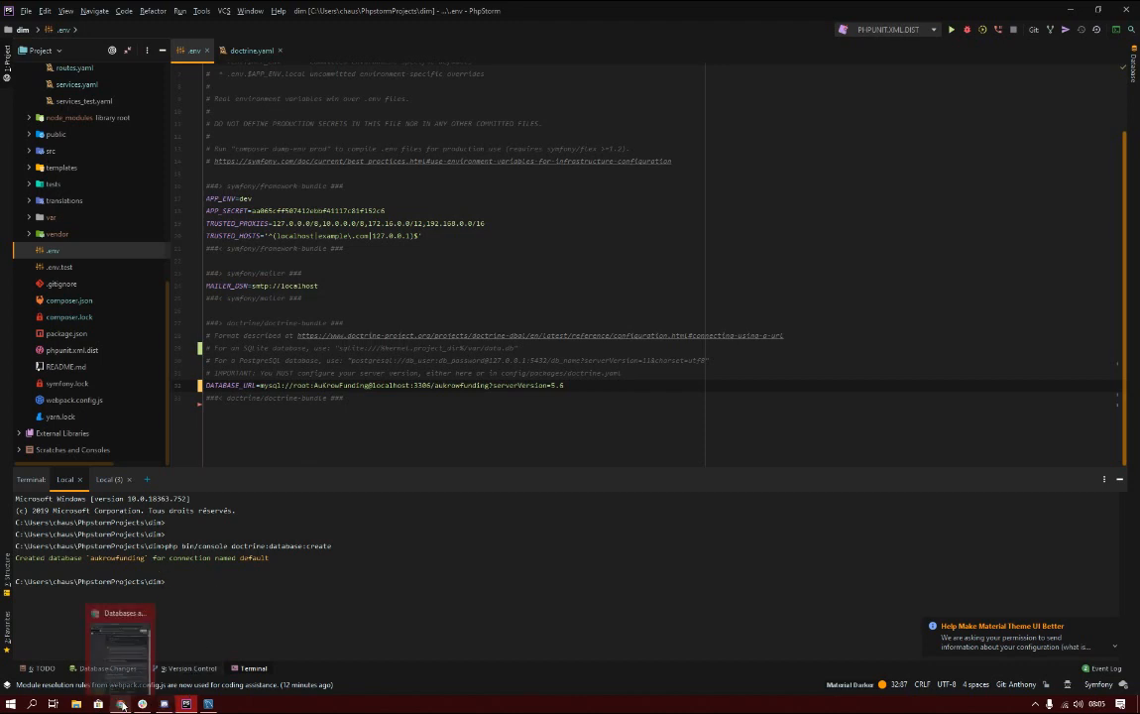